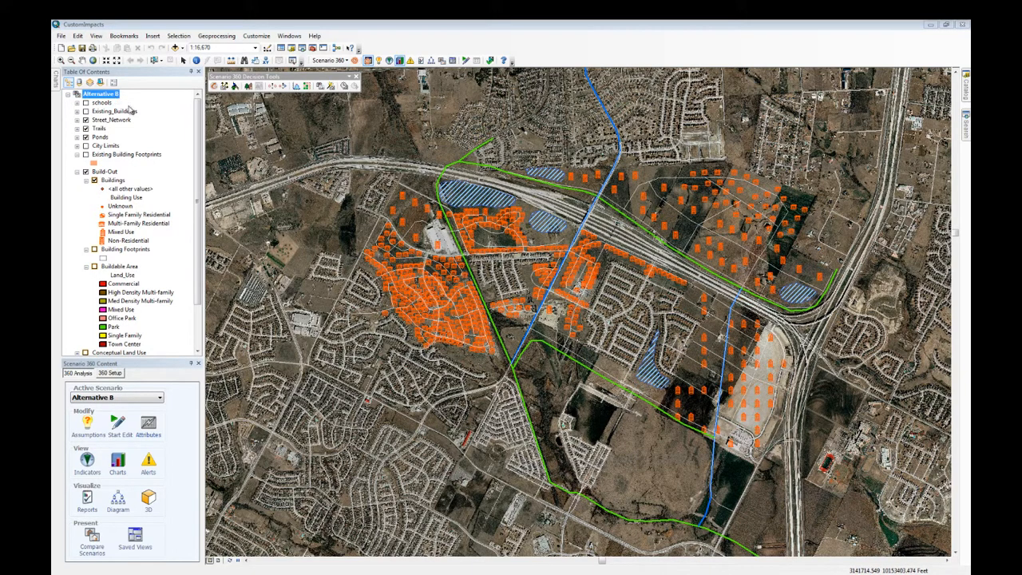
{"action": "scroll", "coordinate": [112, 264], "scroll_direction": "down", "scroll_amount": 2}
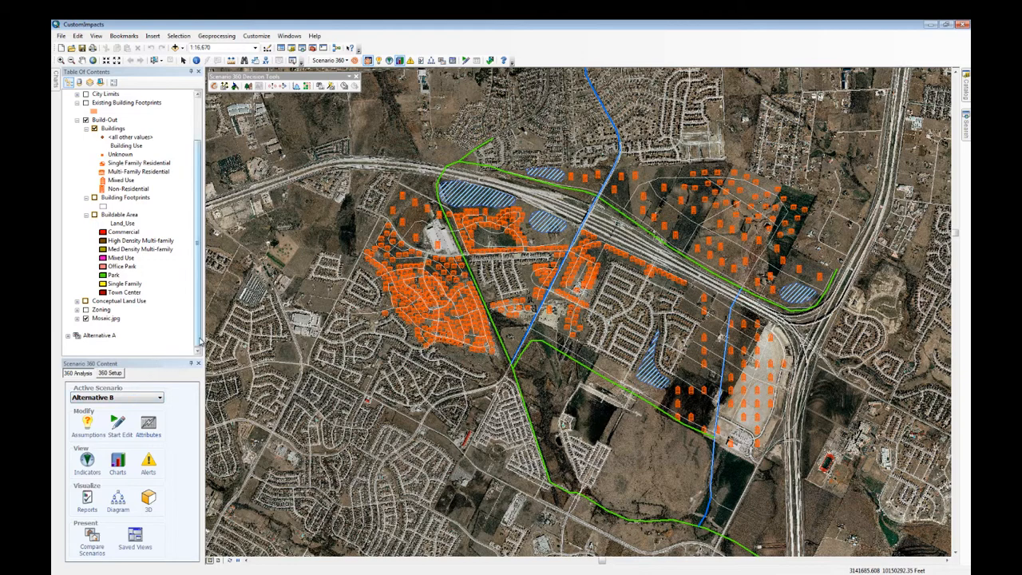
{"action": "left_click_drag", "start_coordinate": [202, 342], "coordinate": [203, 275]}
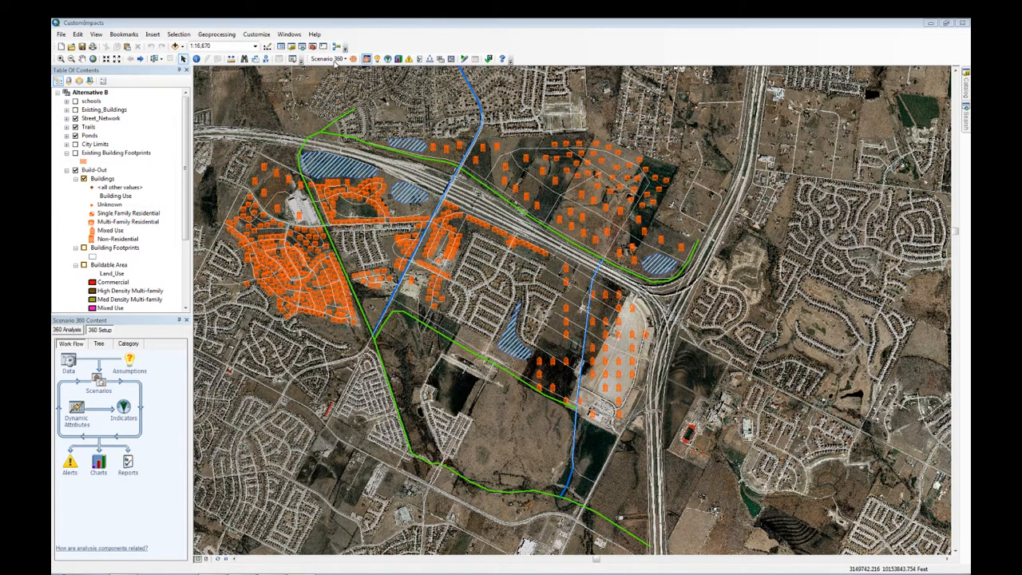
Show the Scenario 360 Decision Tools toolbar.
{"action": "left_click", "coordinate": [335, 61]}
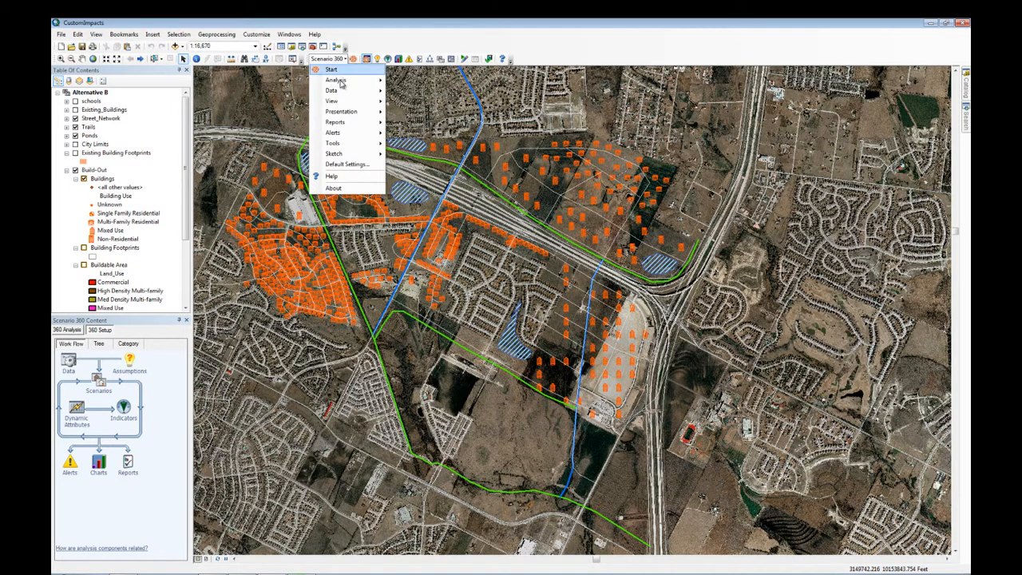
{"action": "mouse_move", "coordinate": [342, 143]}
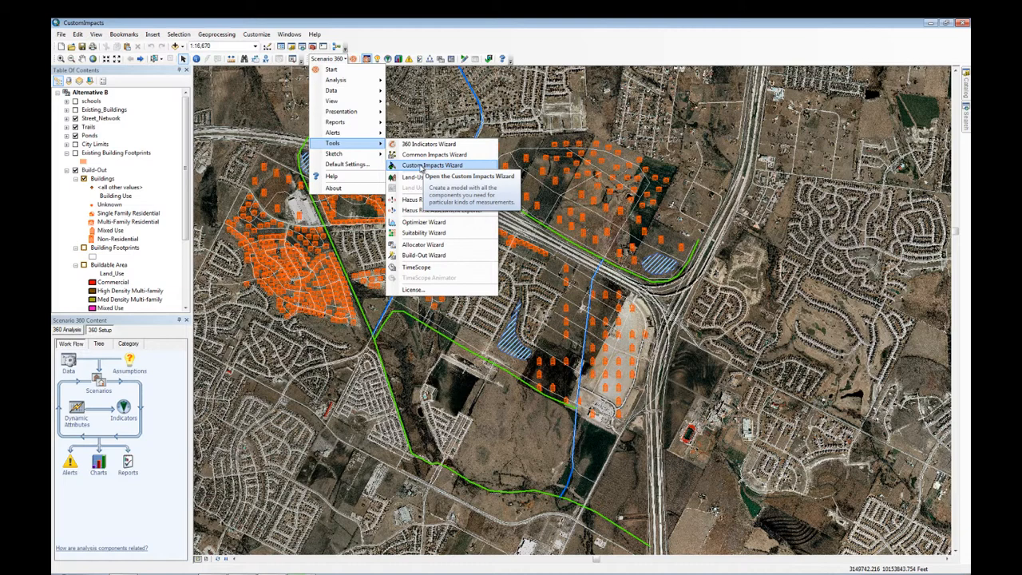
{"action": "mouse_move", "coordinate": [359, 104]}
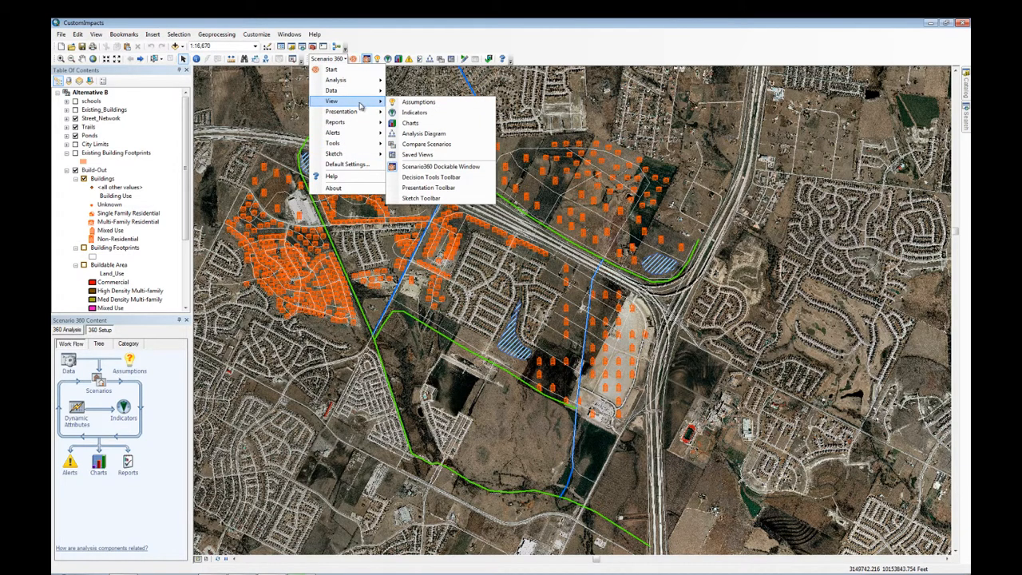
{"action": "left_click", "coordinate": [431, 178]}
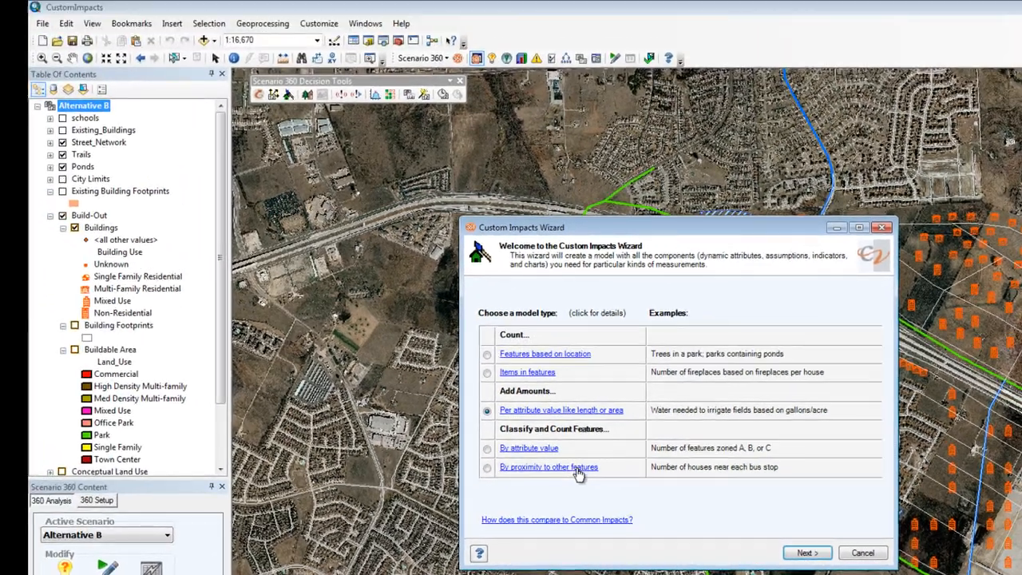
Read the help details on the model type that classifies and counts features by proximity to other features.
{"action": "left_click", "coordinate": [551, 467]}
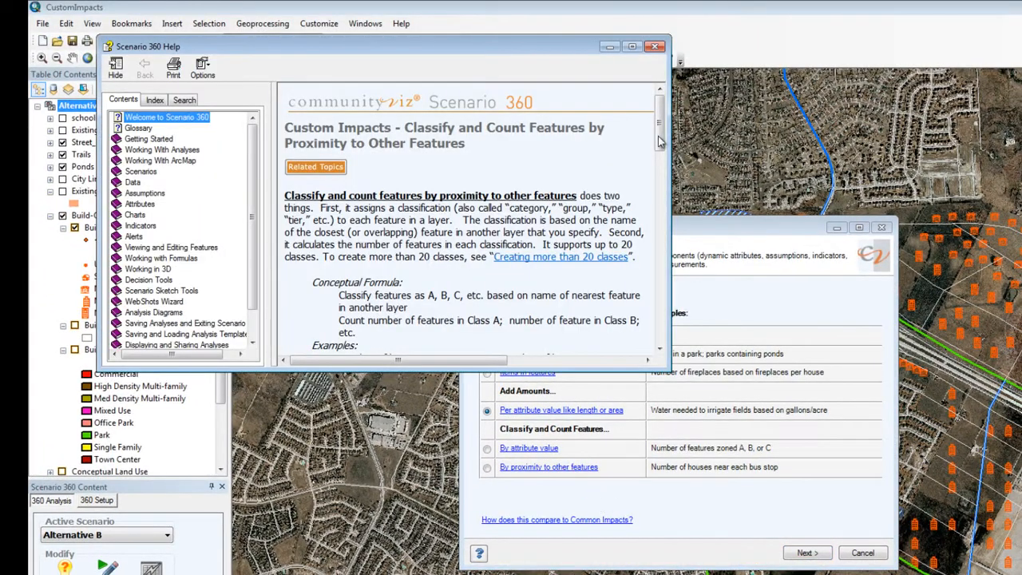
{"action": "left_click_drag", "start_coordinate": [663, 146], "coordinate": [660, 209]}
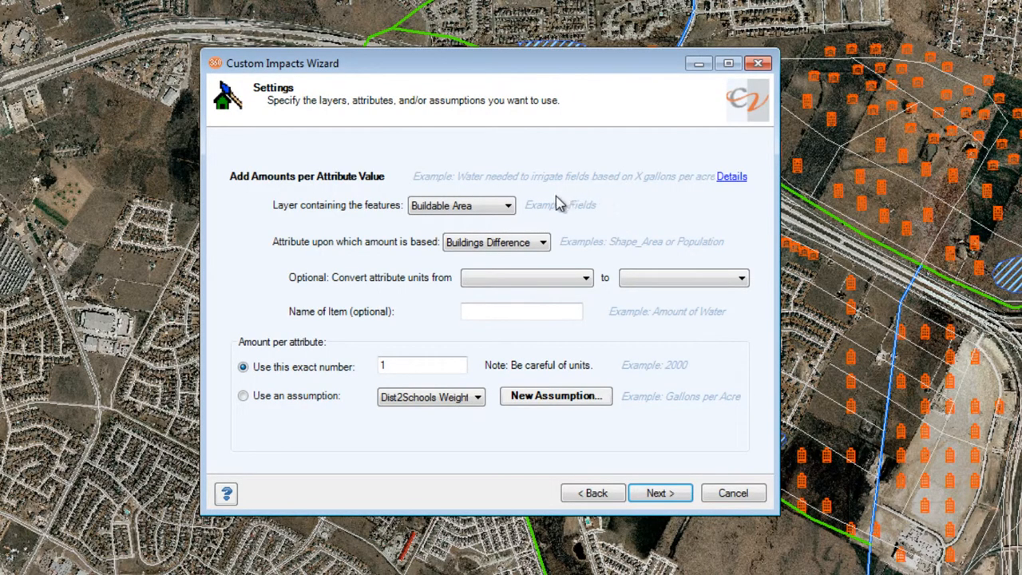
Base the custom impact on the Buildings layer's Dwelling Units attribute and name the item "New Garden Space".
{"action": "left_click", "coordinate": [514, 208]}
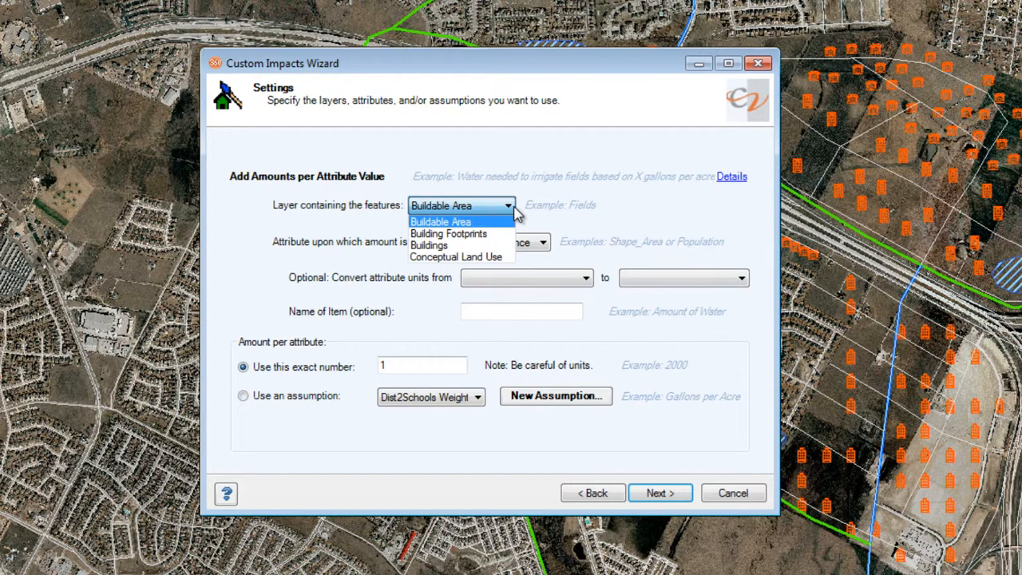
{"action": "left_click", "coordinate": [501, 246]}
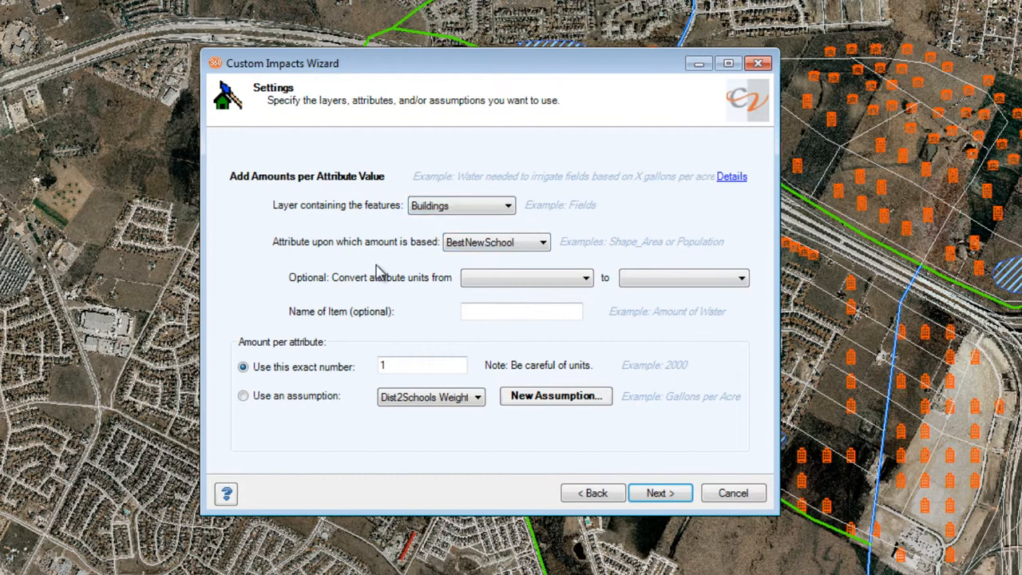
{"action": "left_click", "coordinate": [544, 244]}
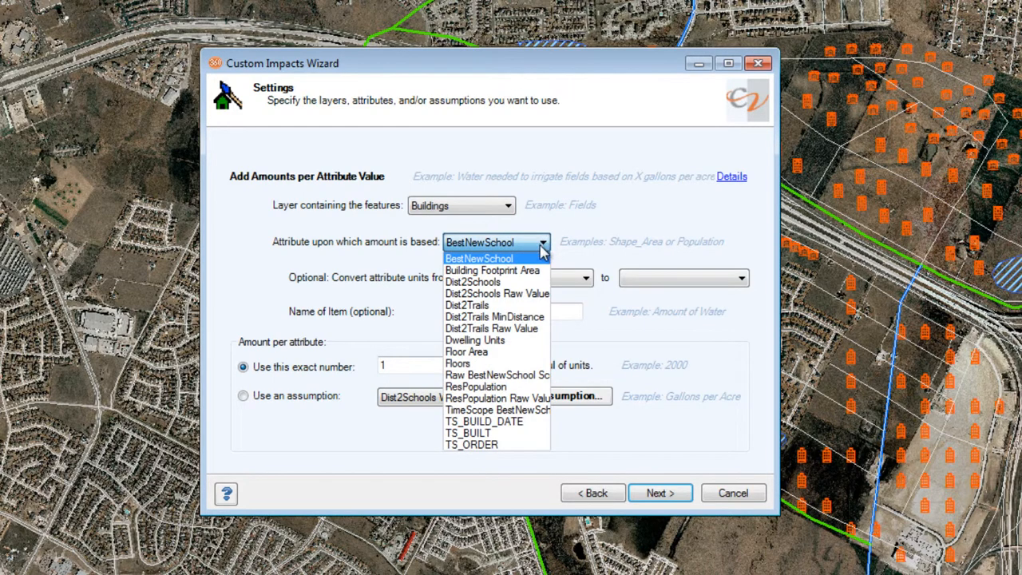
{"action": "left_click", "coordinate": [527, 342]}
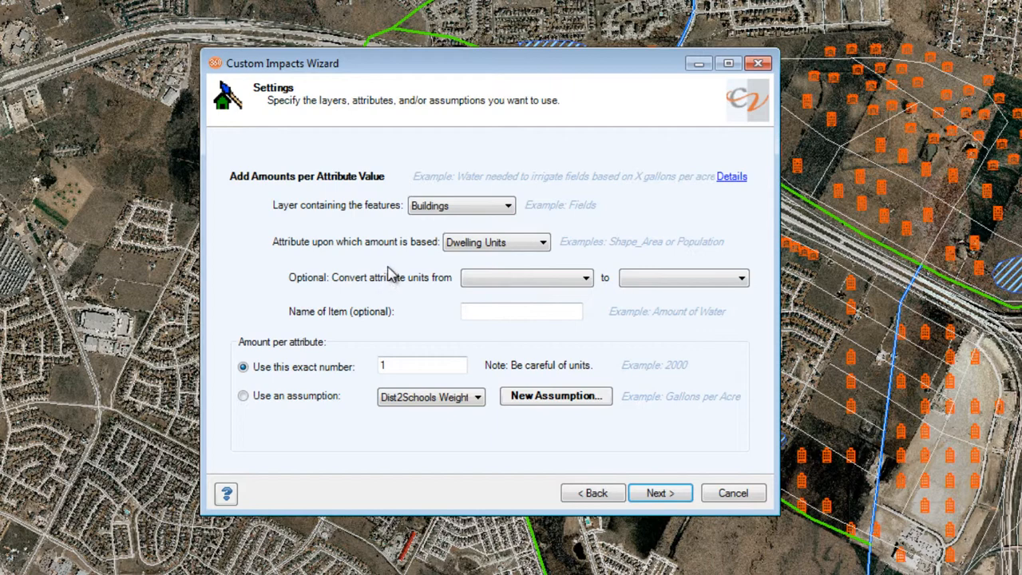
{"action": "left_click", "coordinate": [502, 312]}
{"action": "type", "text": "New Garden Space"}
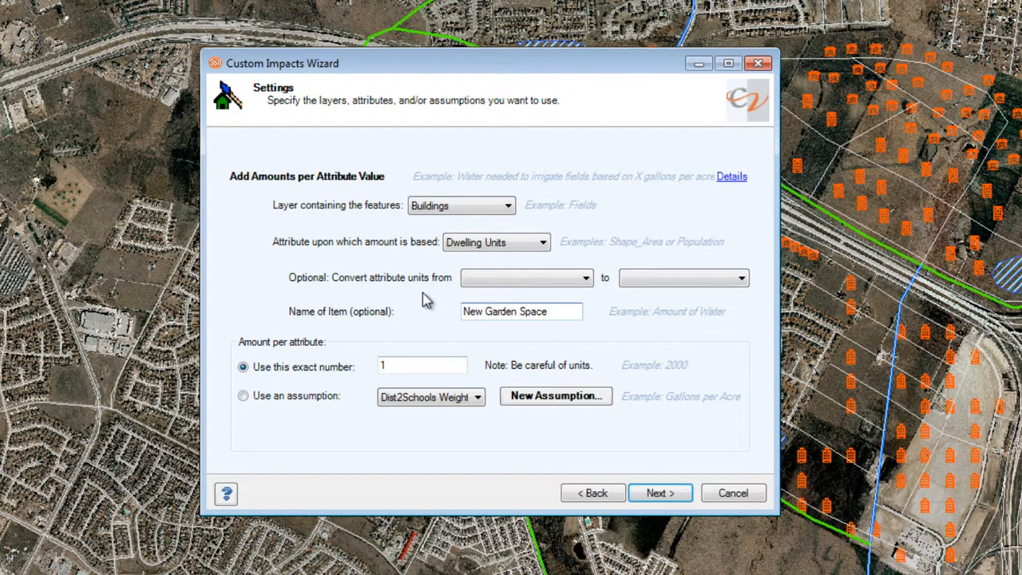
Create an assumption named "Community Garden Space Per Unit" in the General category with description "Amount of community garden space for all new dwelling units.".
{"action": "left_click", "coordinate": [551, 400]}
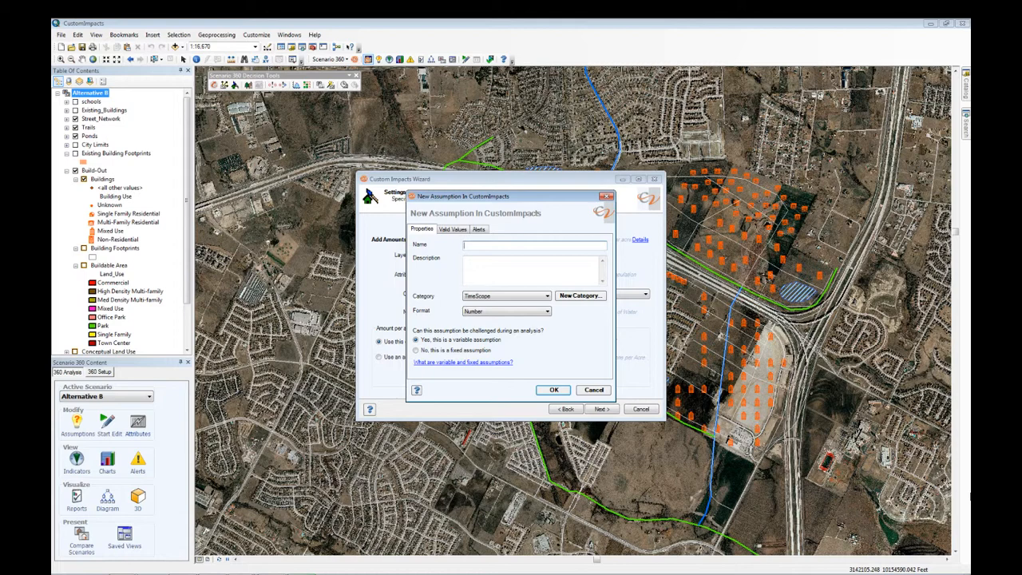
{"action": "type", "text": "Community Garden Space Per Unit"}
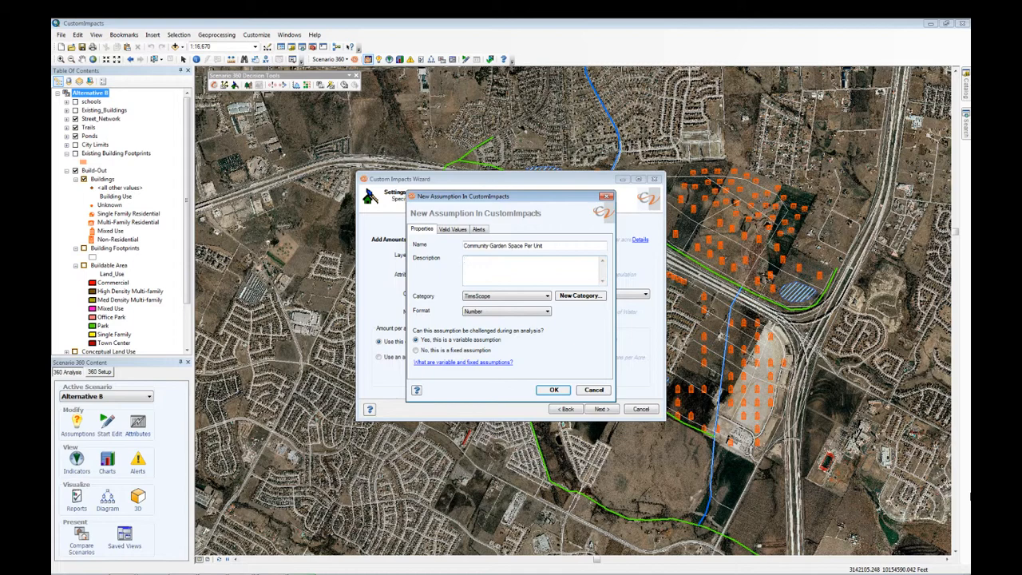
{"action": "key", "text": "Tab"}
{"action": "type", "text": "Amount of community garden space for all new dwelling units."}
{"action": "left_click", "coordinate": [548, 298]}
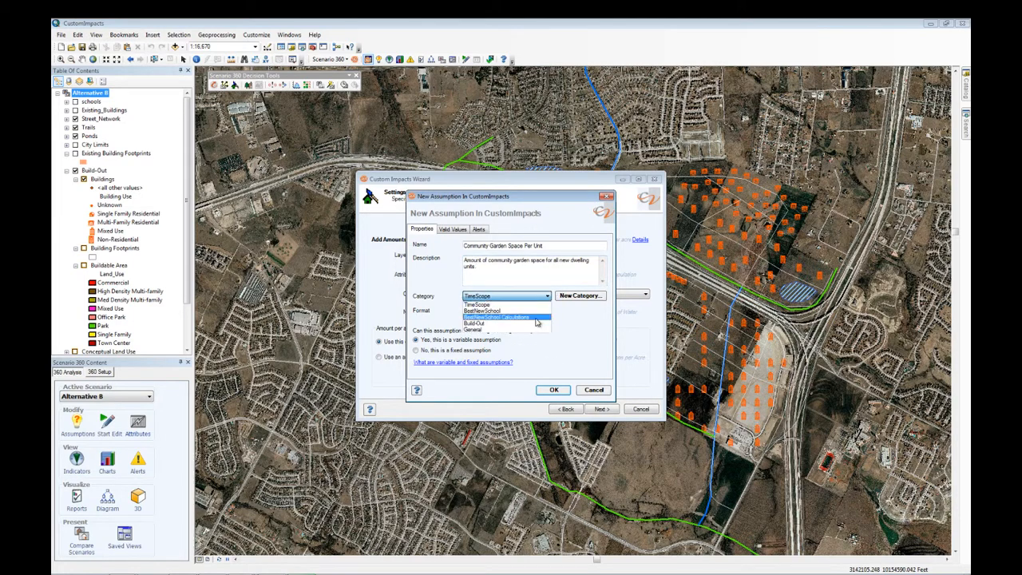
{"action": "left_click", "coordinate": [530, 329]}
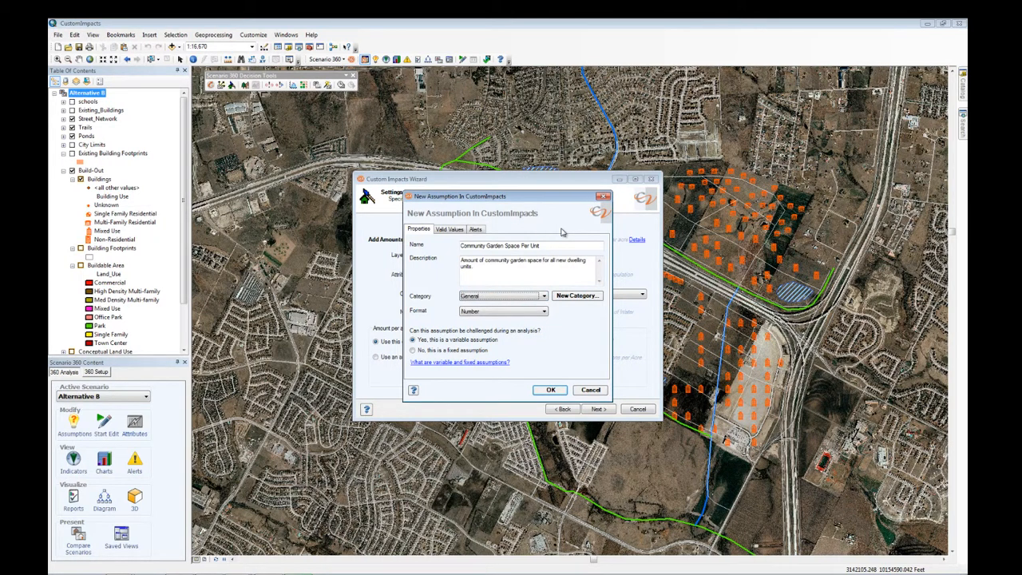
Set the new assumption's default to 200, units to square feet, minimum to 150, maximum to 500 and decimal places to 0, and save it.
{"action": "left_click", "coordinate": [460, 231]}
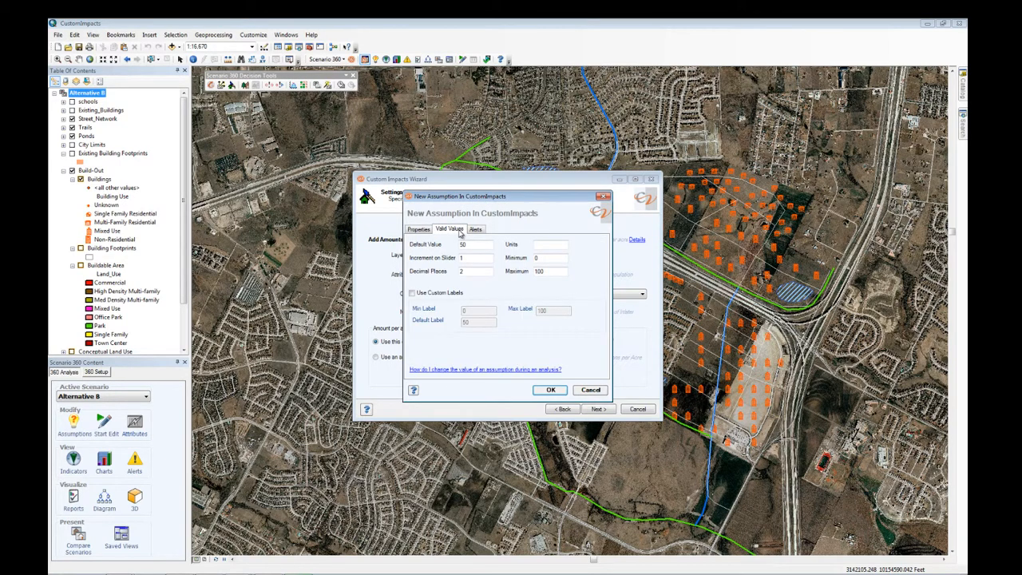
{"action": "double_click", "coordinate": [465, 244]}
{"action": "type", "text": "200"}
{"action": "key", "text": "Tab"}
{"action": "type", "text": "square feet"}
{"action": "key", "text": "Tab"}
{"action": "key", "text": "Tab"}
{"action": "type", "text": "150"}
{"action": "key", "text": "Tab"}
{"action": "type", "text": "0"}
{"action": "key", "text": "Tab"}
{"action": "type", "text": "500"}
{"action": "left_click", "coordinate": [550, 390]}
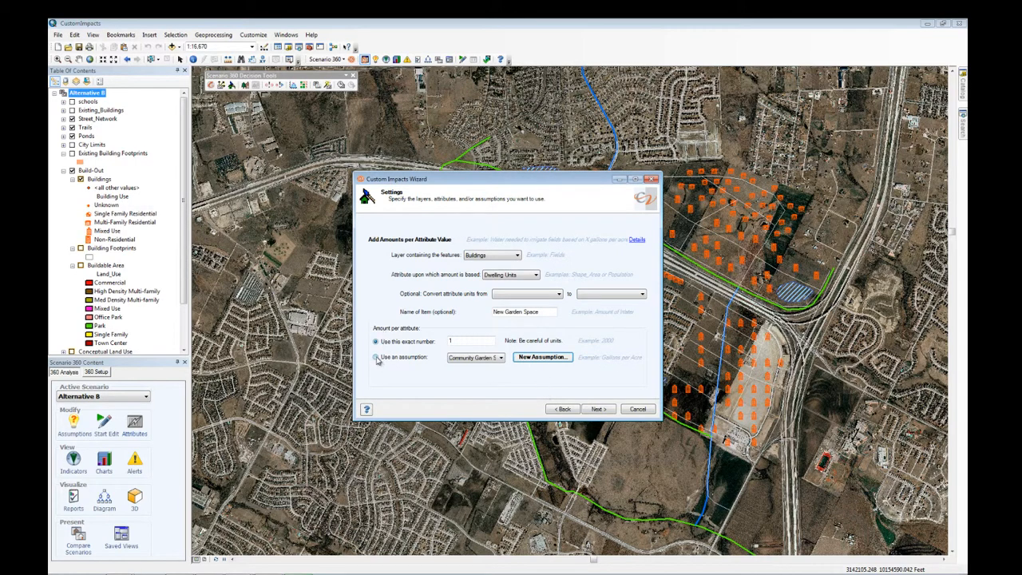
Use the community garden space assumption as the amount per attribute and finish the Custom Impacts Wizard.
{"action": "left_click", "coordinate": [377, 358]}
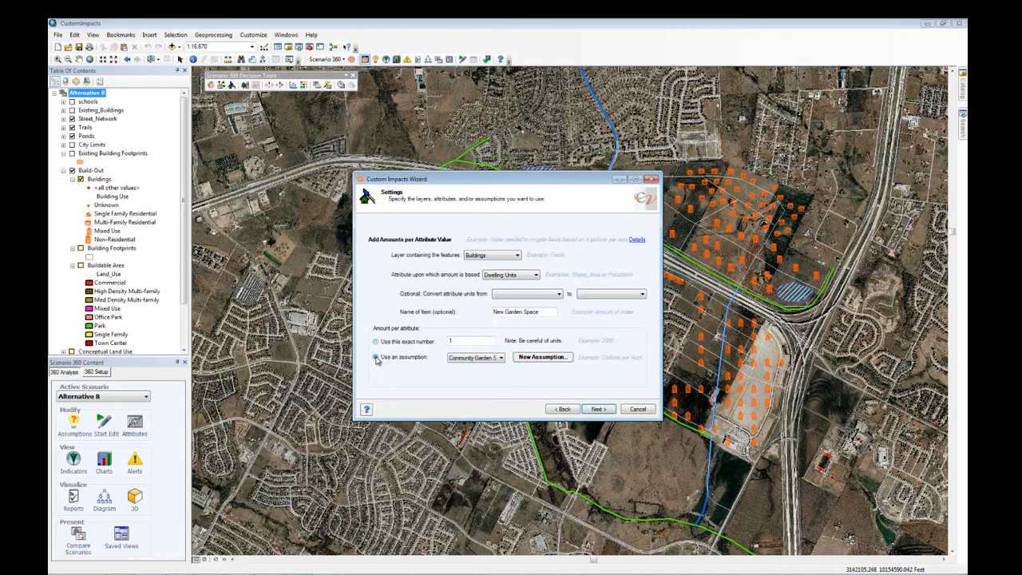
{"action": "left_click", "coordinate": [502, 360]}
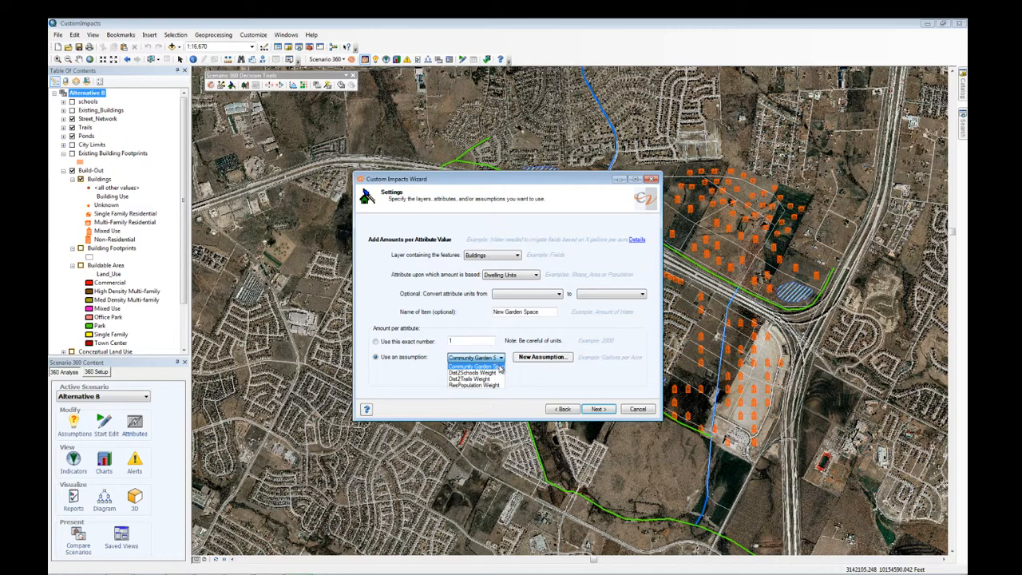
{"action": "left_click", "coordinate": [500, 368]}
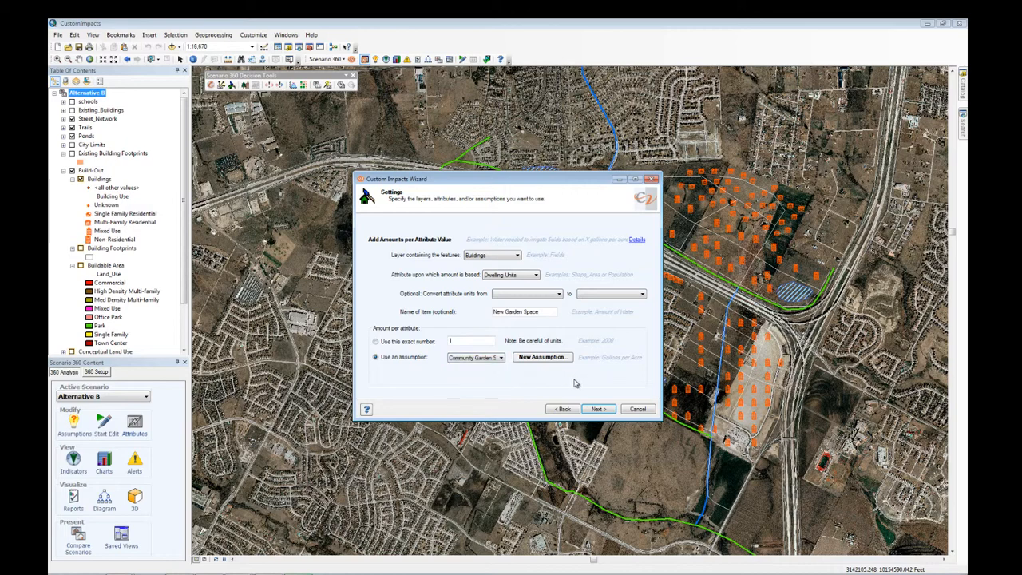
{"action": "left_click", "coordinate": [601, 410]}
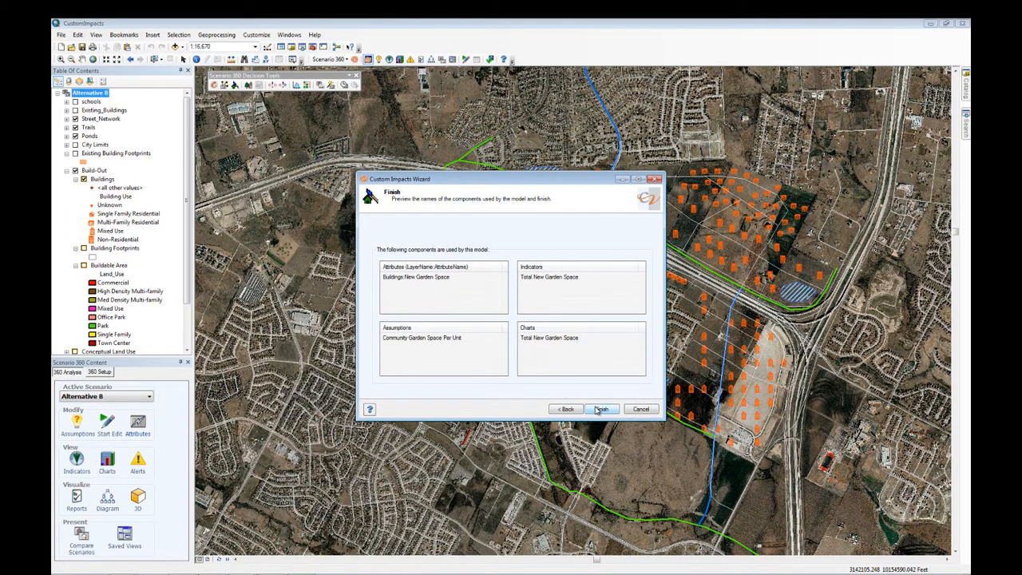
{"action": "left_click", "coordinate": [598, 410]}
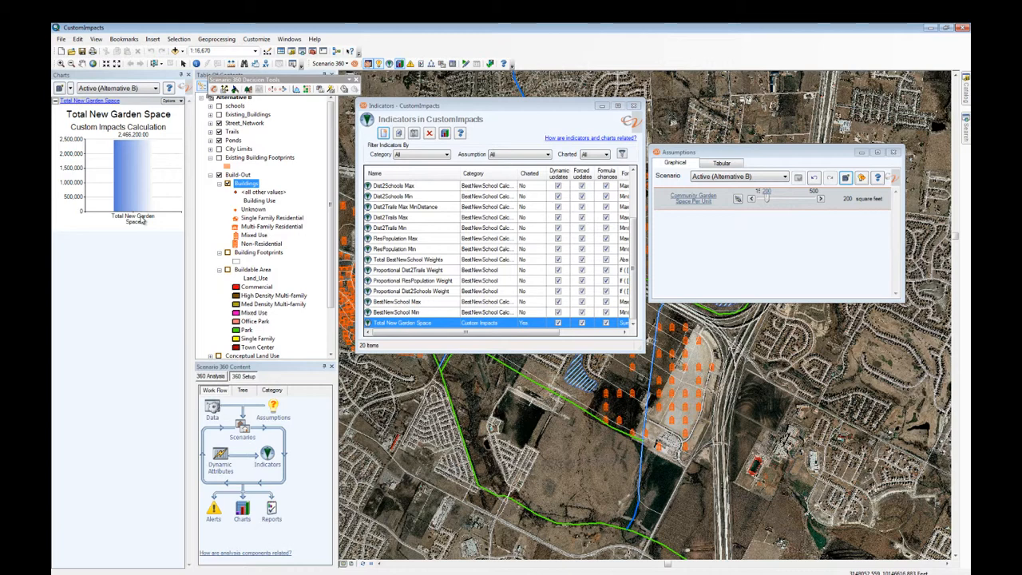
Inspect the formula of the Total New Garden Space indicator and close it without changes.
{"action": "double_click", "coordinate": [391, 323]}
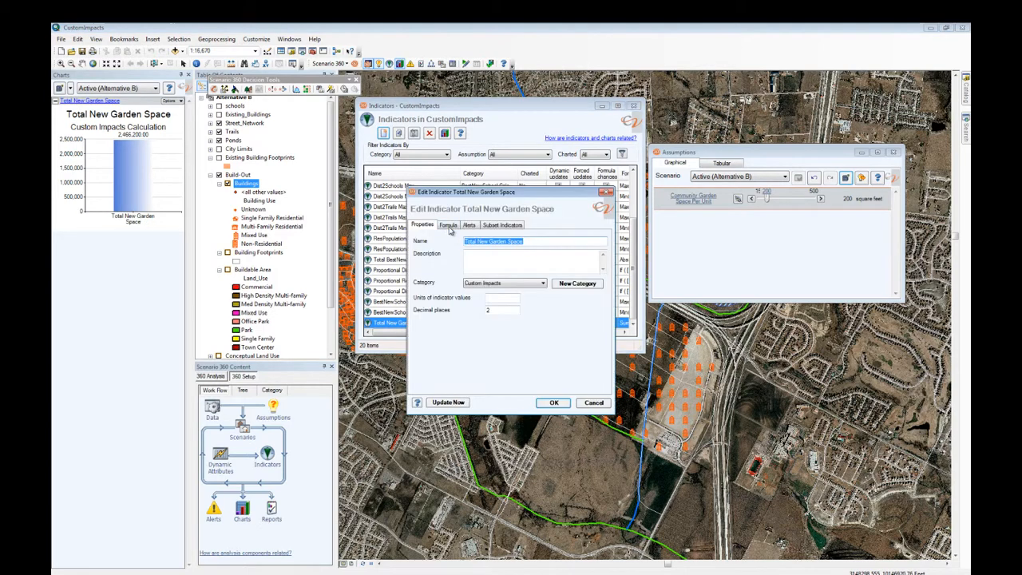
{"action": "left_click", "coordinate": [448, 225]}
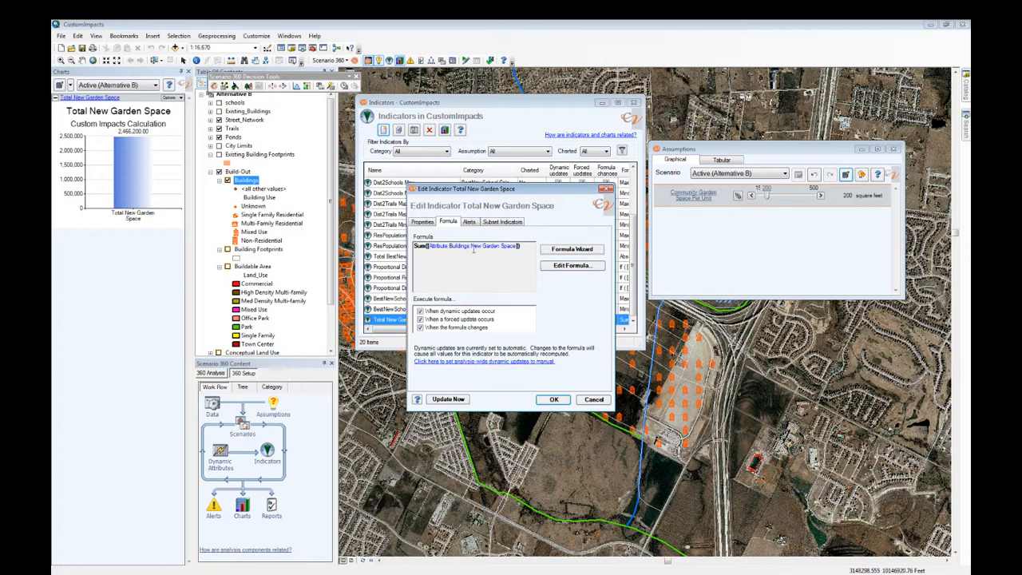
{"action": "left_click", "coordinate": [594, 399]}
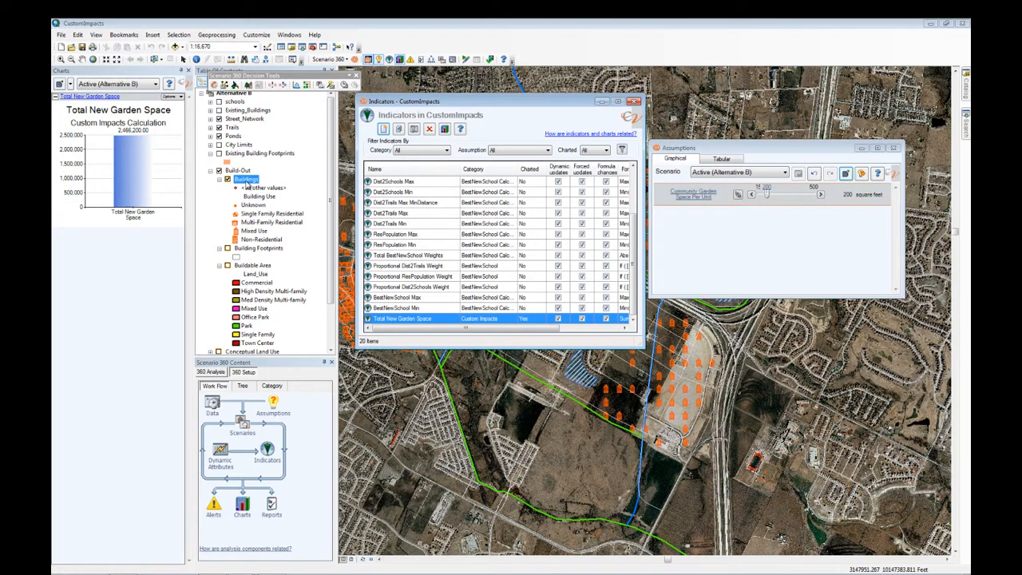
Examine the New Garden Space column in the Buildings layer's attribute table and close the table.
{"action": "right_click", "coordinate": [246, 182]}
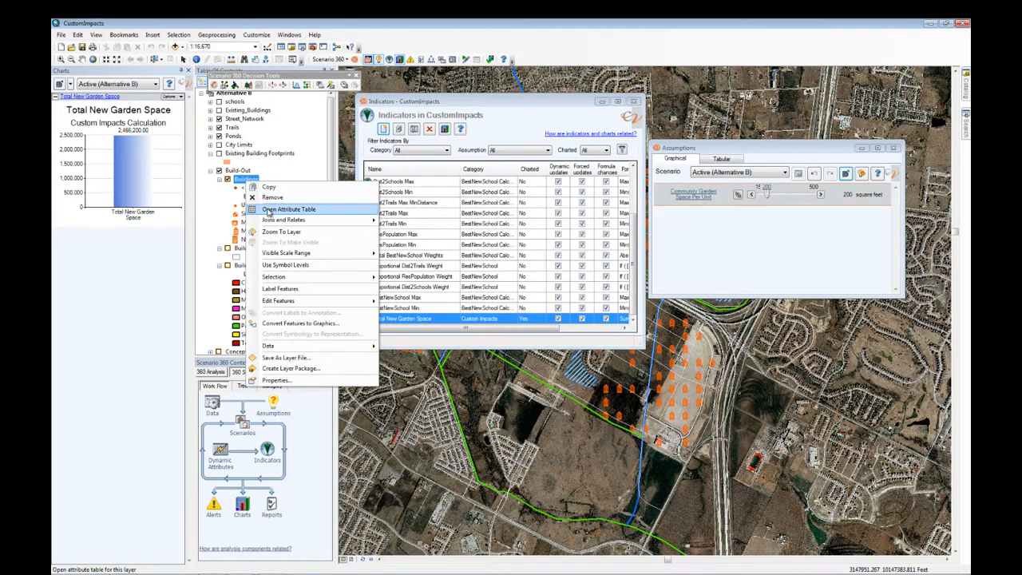
{"action": "left_click", "coordinate": [269, 212]}
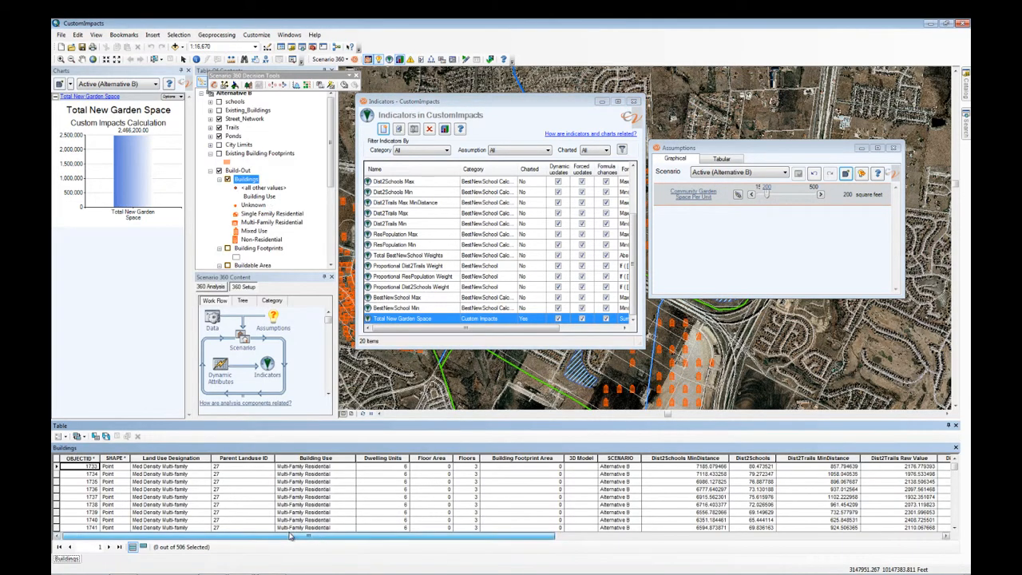
{"action": "left_click_drag", "start_coordinate": [411, 537], "coordinate": [718, 539]}
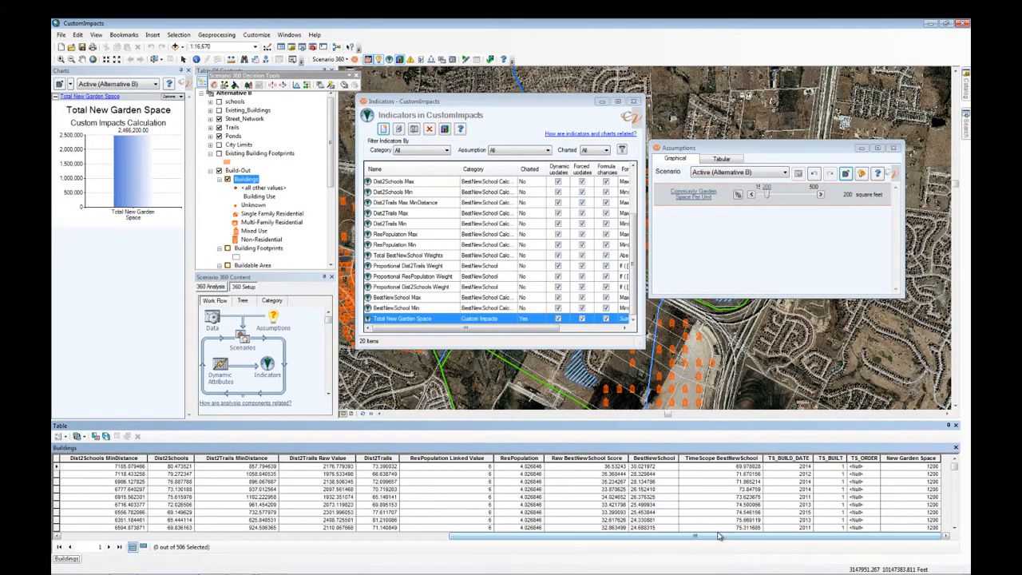
{"action": "left_click", "coordinate": [919, 458]}
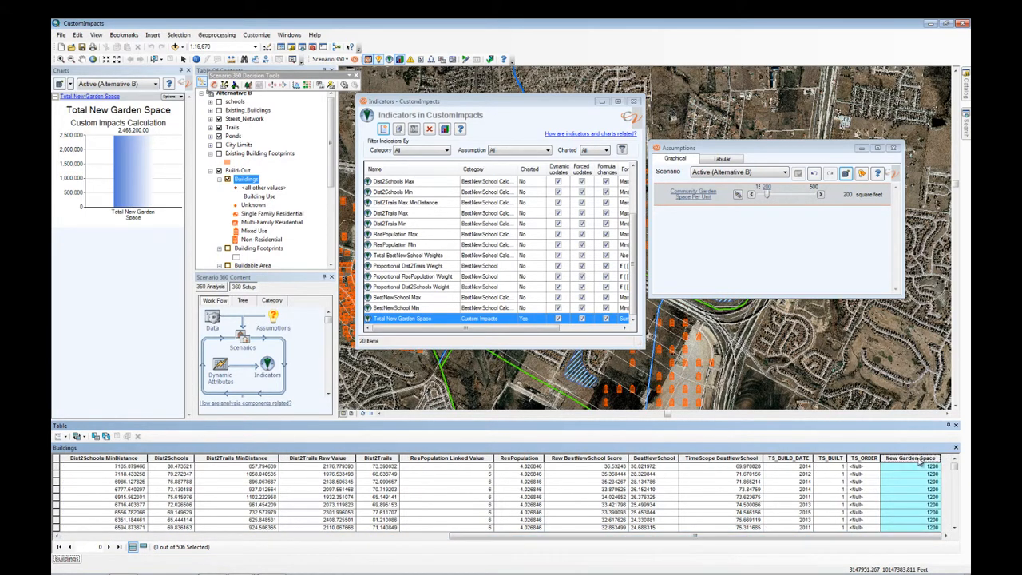
{"action": "left_click", "coordinate": [956, 426]}
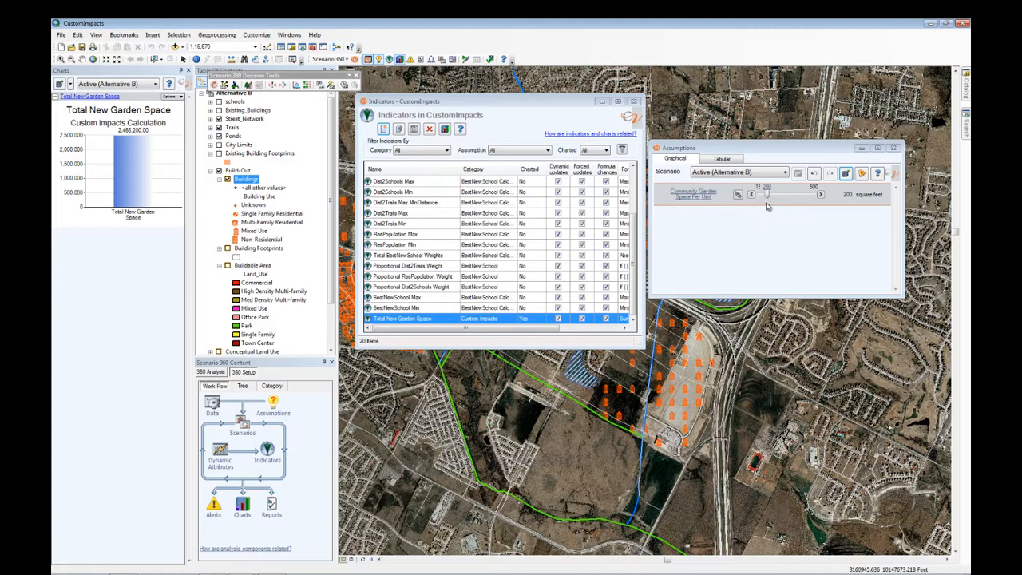
Lower the Community Garden Space Per Unit assumption to 150 square feet and apply the change to the analysis.
{"action": "left_click_drag", "start_coordinate": [767, 195], "coordinate": [756, 199]}
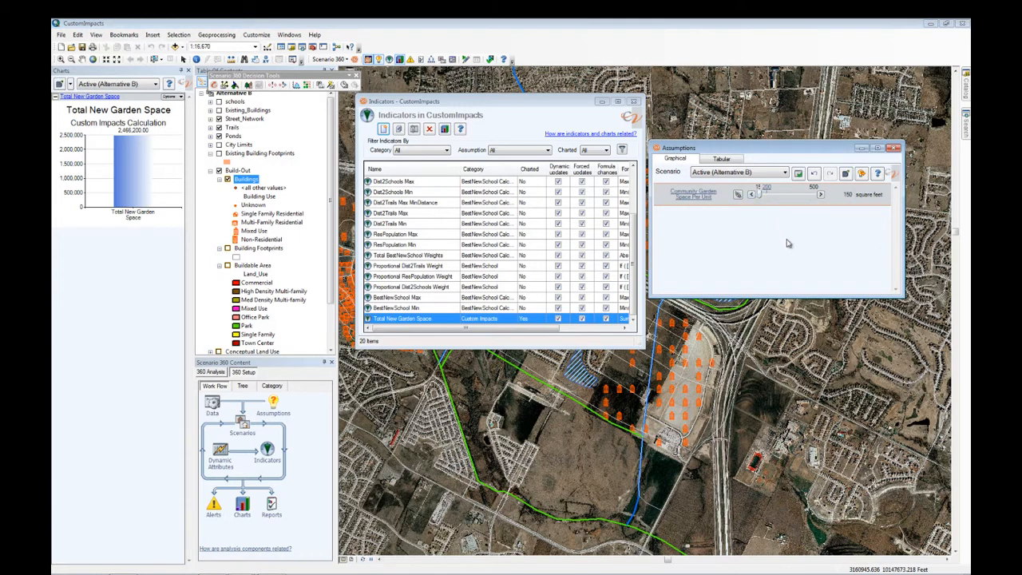
{"action": "left_click", "coordinate": [798, 174]}
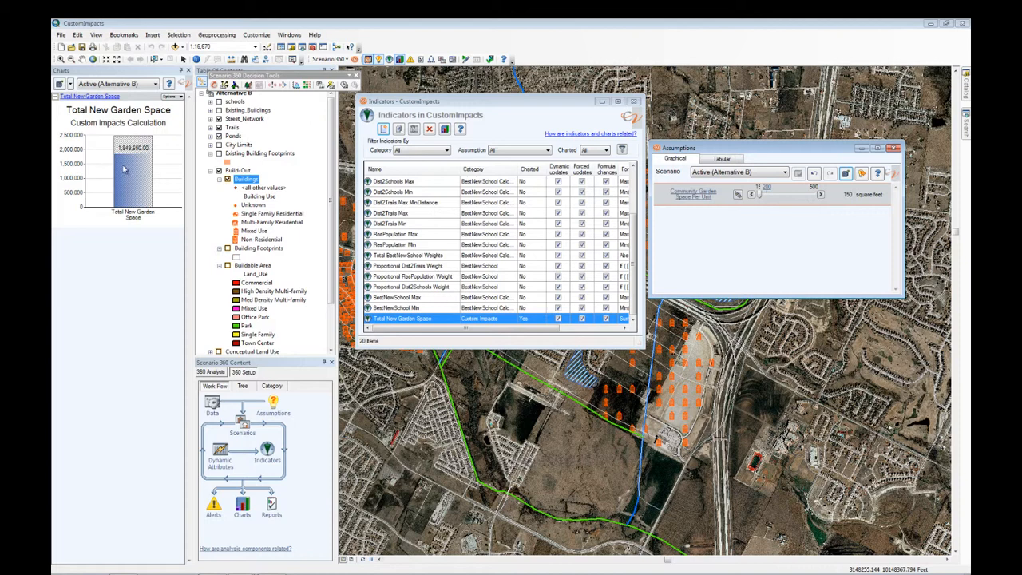
{"action": "mouse_move", "coordinate": [128, 164]}
Open the list of all assumptions in the analysis setup.
{"action": "left_click", "coordinate": [281, 414]}
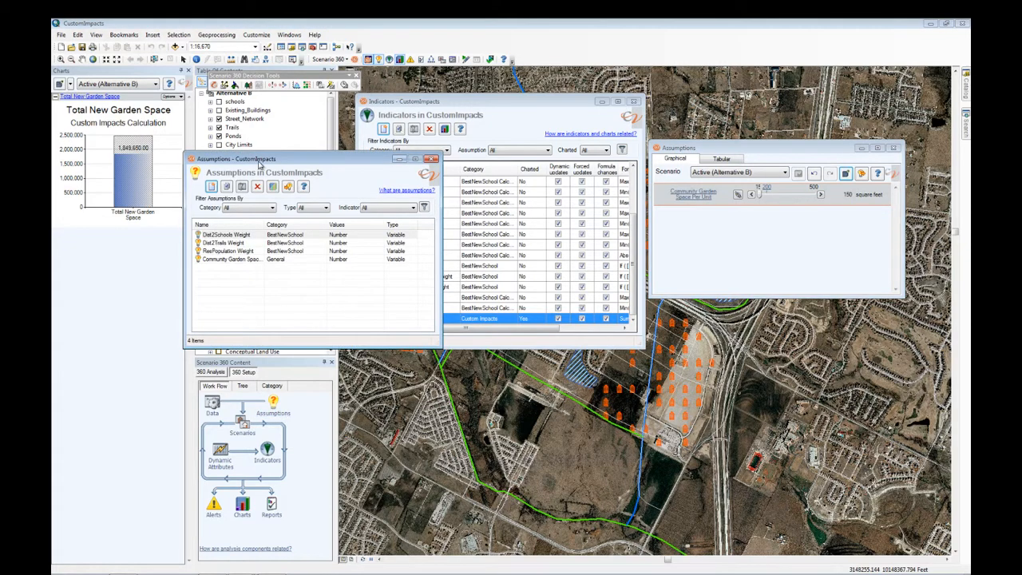
Set the minimum valid value of the Community Garden Space Per Unit assumption to 50 square feet.
{"action": "left_click_drag", "start_coordinate": [260, 165], "coordinate": [707, 345]}
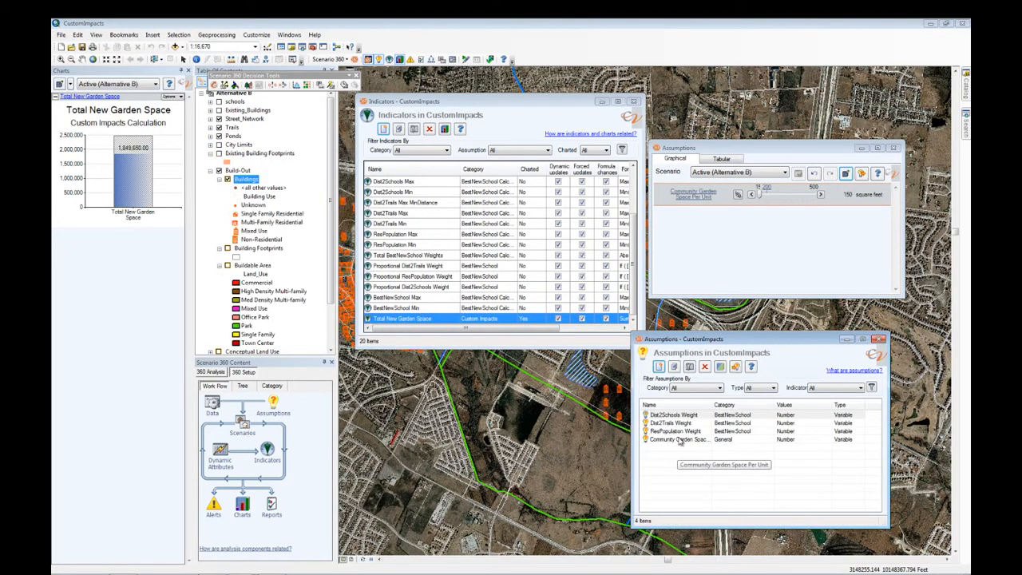
{"action": "double_click", "coordinate": [680, 441]}
{"action": "left_click", "coordinate": [455, 230]}
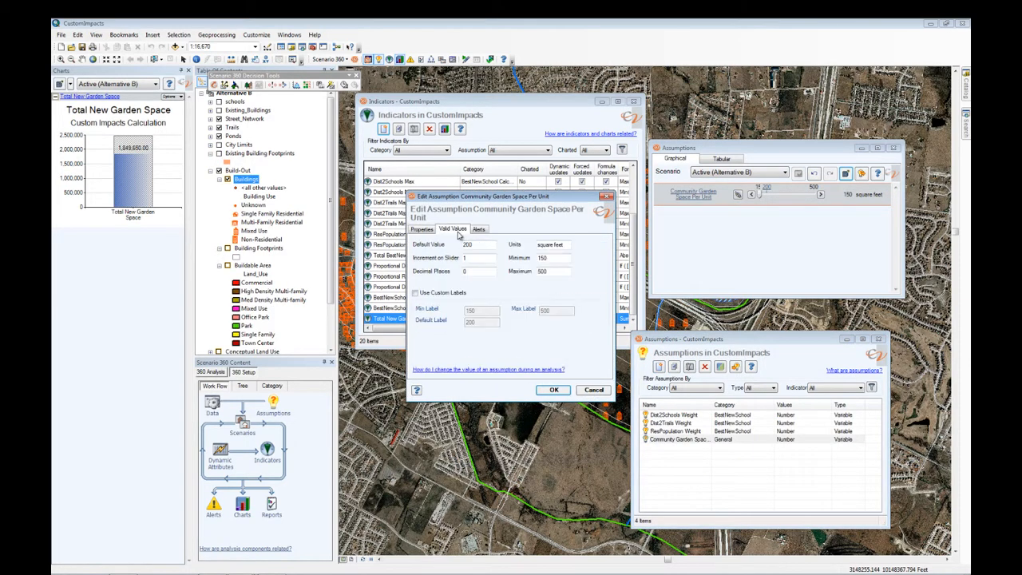
{"action": "double_click", "coordinate": [548, 259]}
{"action": "type", "text": "50"}
{"action": "left_click", "coordinate": [554, 390]}
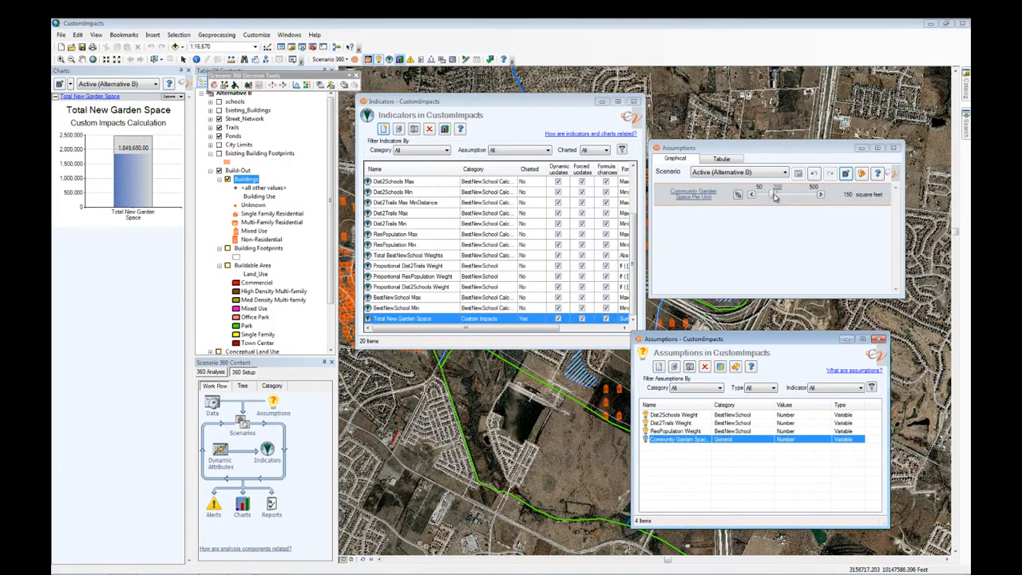
Lower the Community Garden Space Per Unit assumption to 98 square feet, apply it, and close the assumptions and indicators windows.
{"action": "left_click_drag", "start_coordinate": [775, 195], "coordinate": [764, 195]}
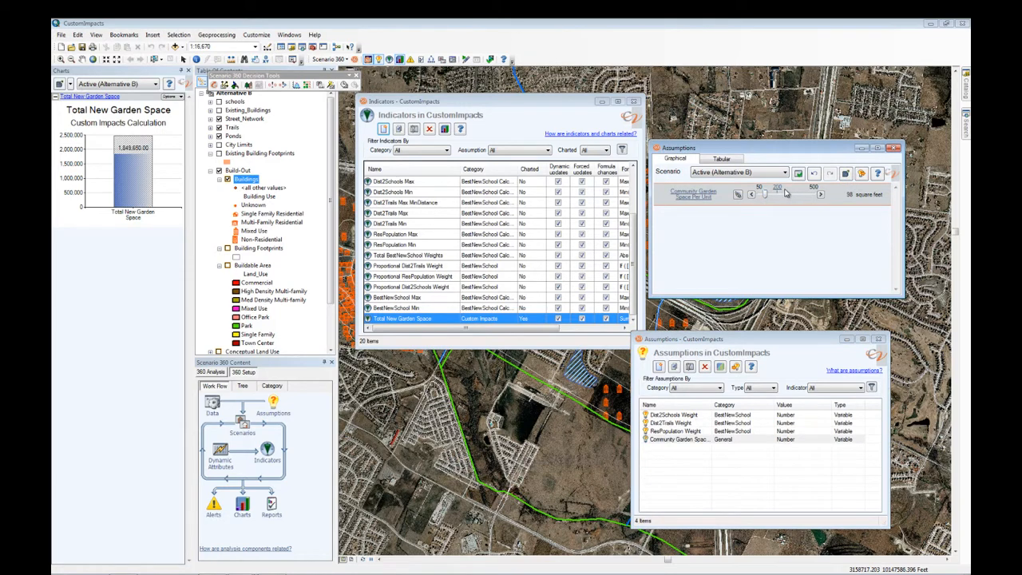
{"action": "left_click", "coordinate": [798, 175]}
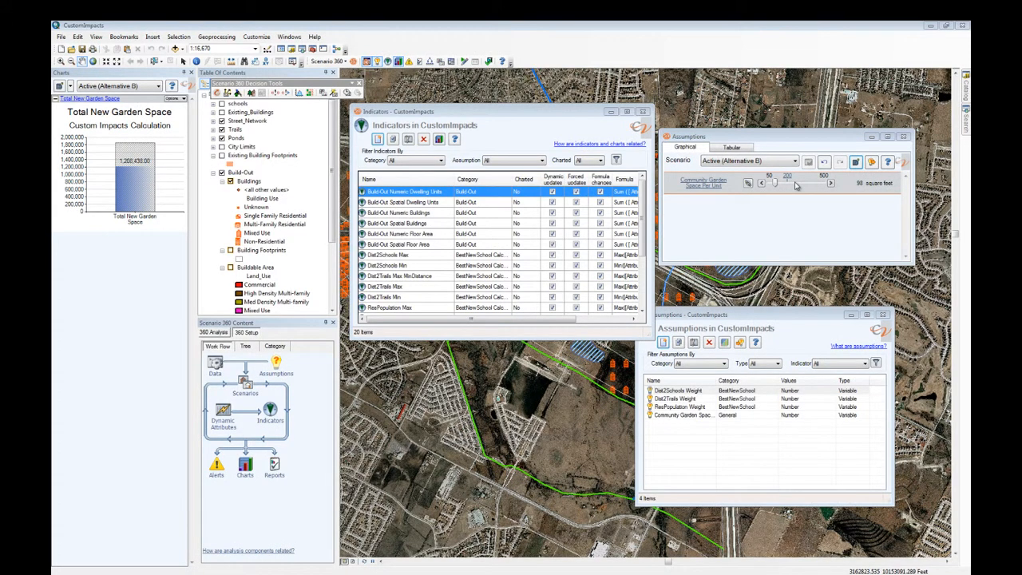
{"action": "left_click", "coordinate": [905, 138]}
{"action": "left_click", "coordinate": [487, 322]}
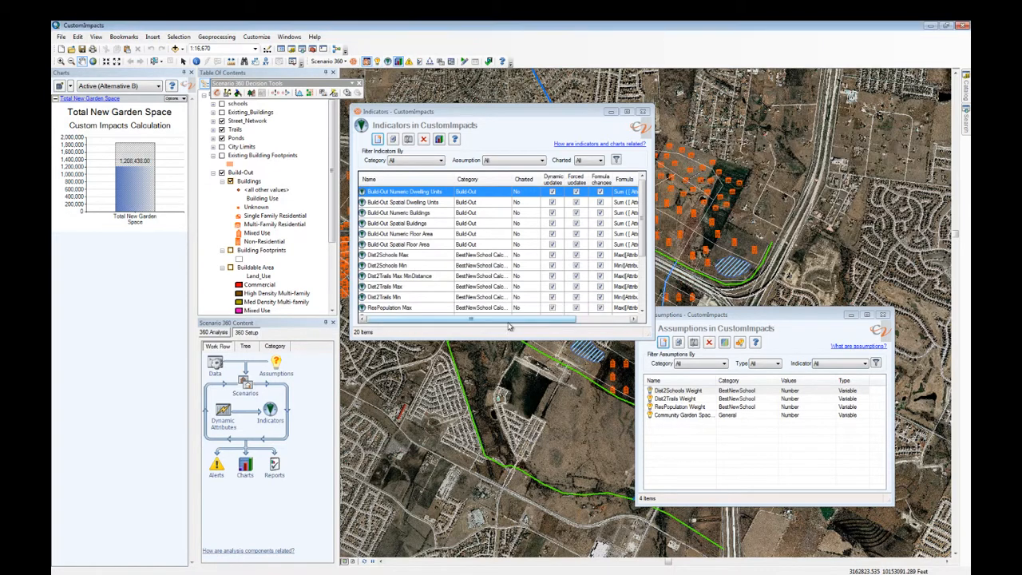
{"action": "left_click", "coordinate": [883, 314]}
{"action": "left_click", "coordinate": [643, 111]}
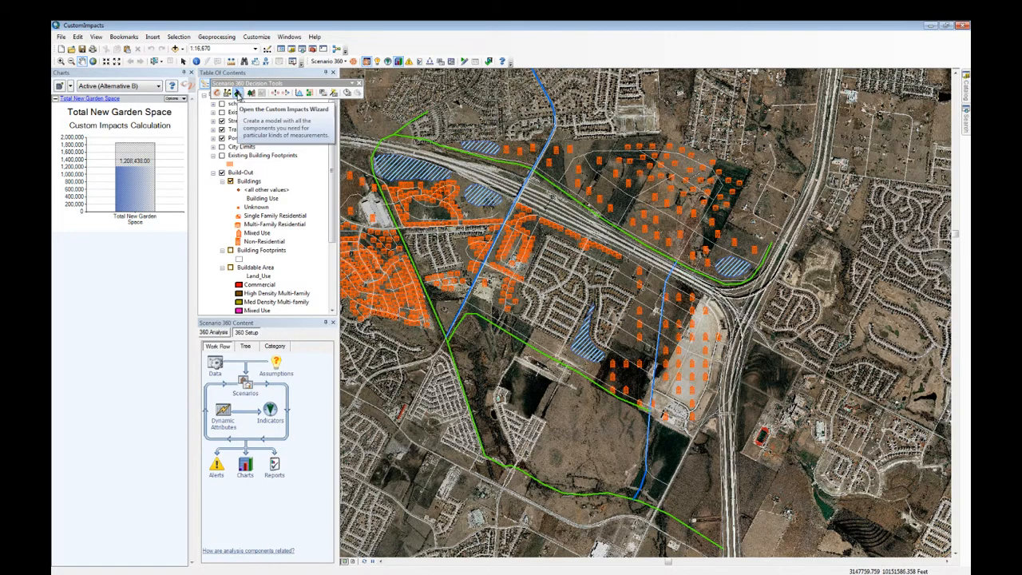
Start a new Custom Impacts Wizard model that classifies and counts features by proximity to other features.
{"action": "left_click", "coordinate": [238, 95]}
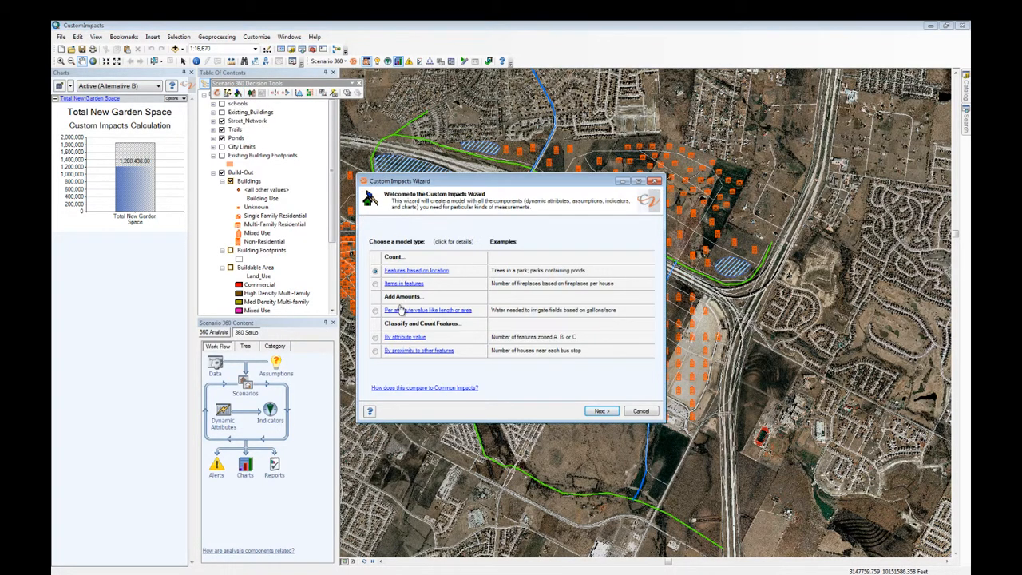
{"action": "left_click", "coordinate": [376, 353]}
{"action": "left_click", "coordinate": [605, 412]}
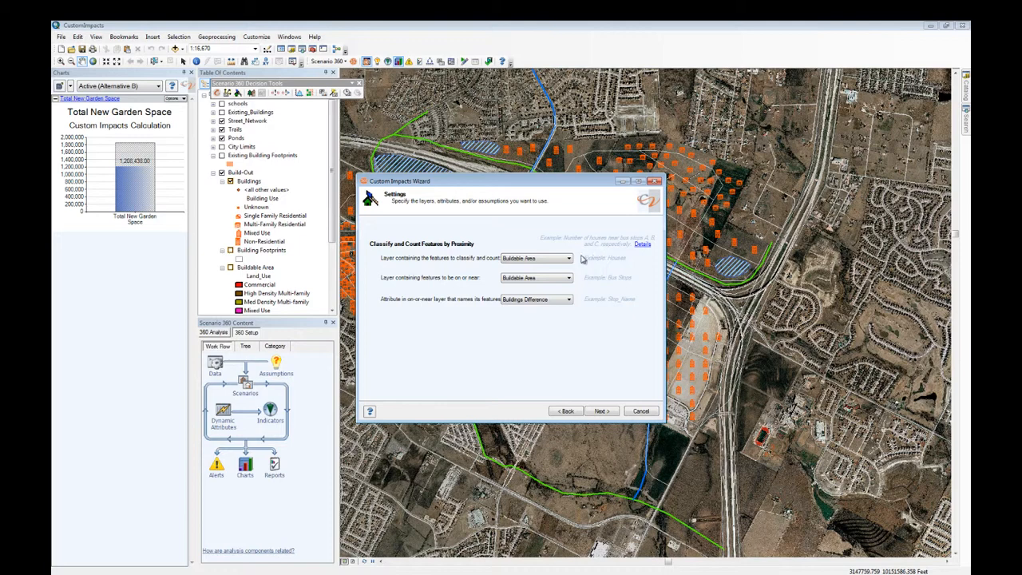
Classify the Buildings layer by proximity to the schools layer, using NAME as the naming attribute, and finish the wizard.
{"action": "left_click", "coordinate": [570, 258]}
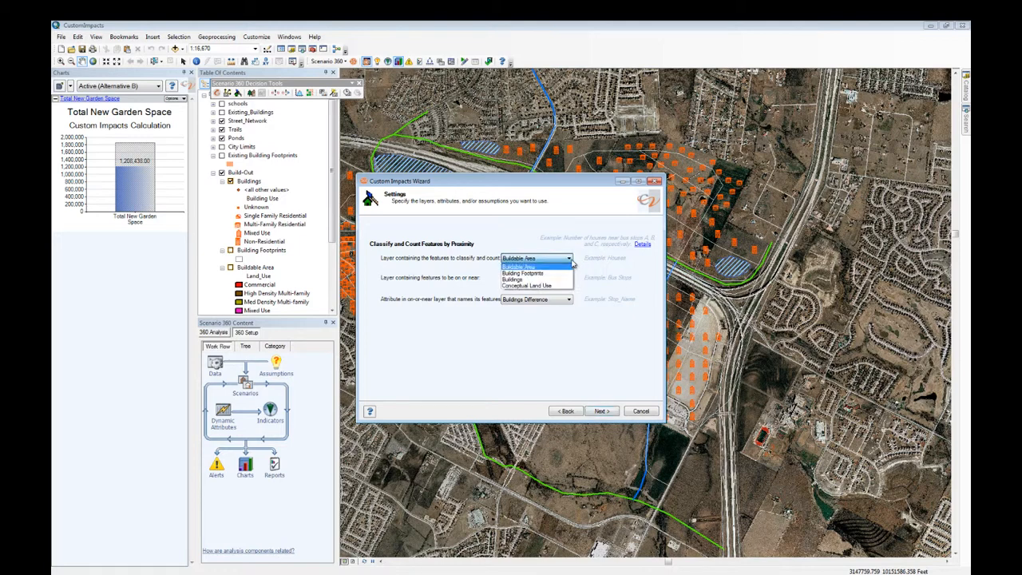
{"action": "left_click", "coordinate": [571, 285]}
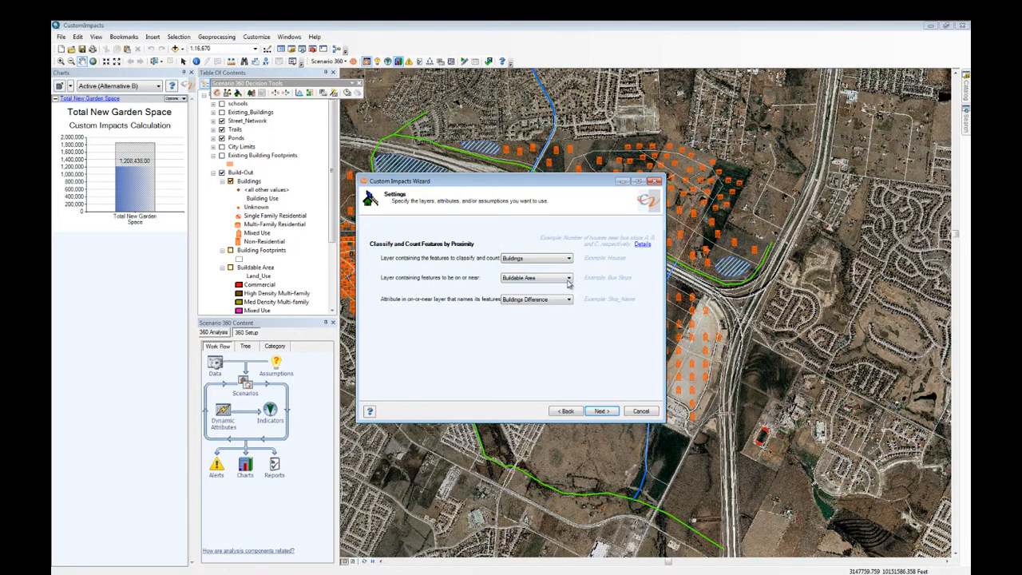
{"action": "left_click", "coordinate": [568, 278]}
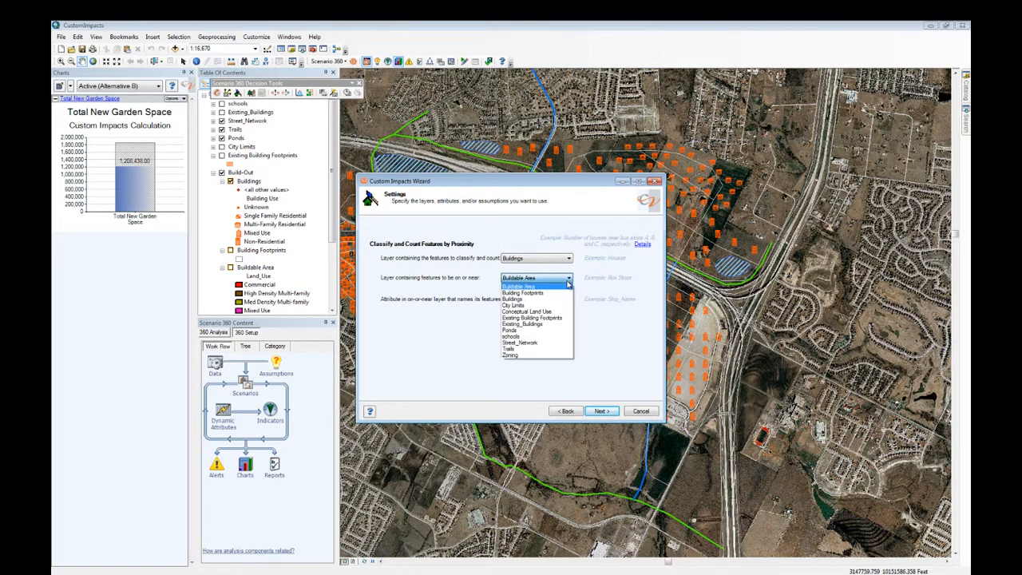
{"action": "left_click", "coordinate": [563, 336]}
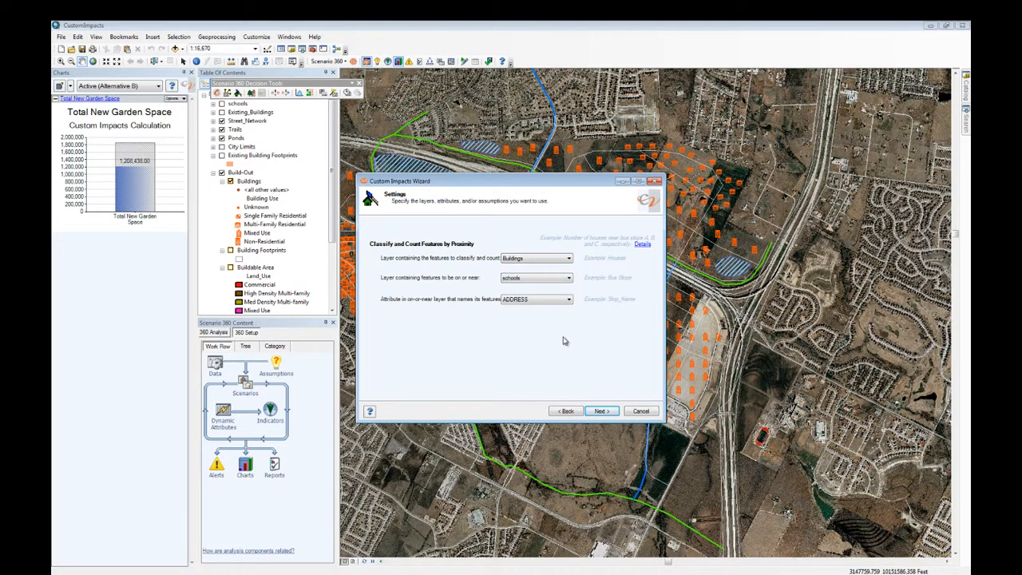
{"action": "left_click", "coordinate": [570, 298]}
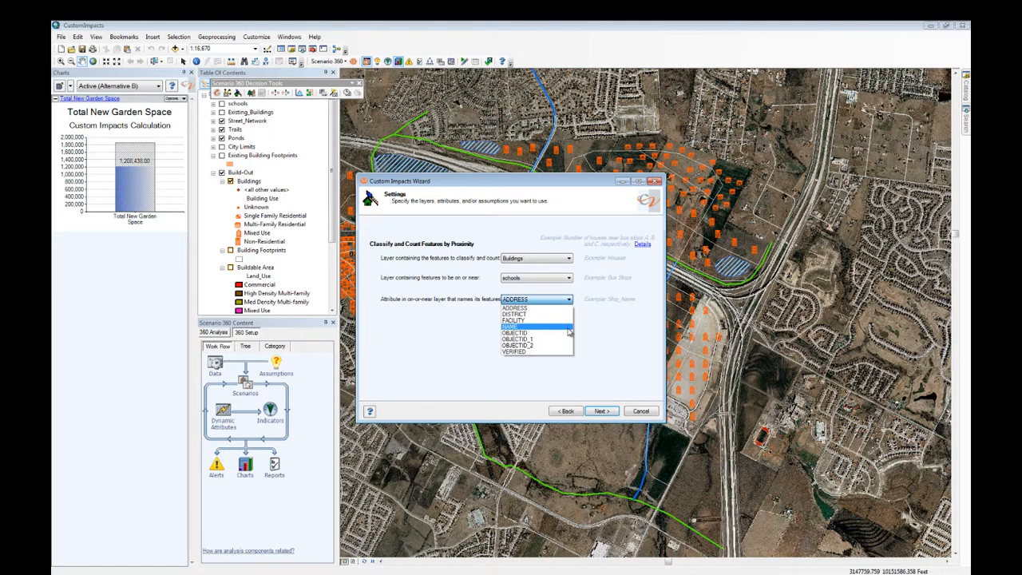
{"action": "left_click", "coordinate": [570, 328]}
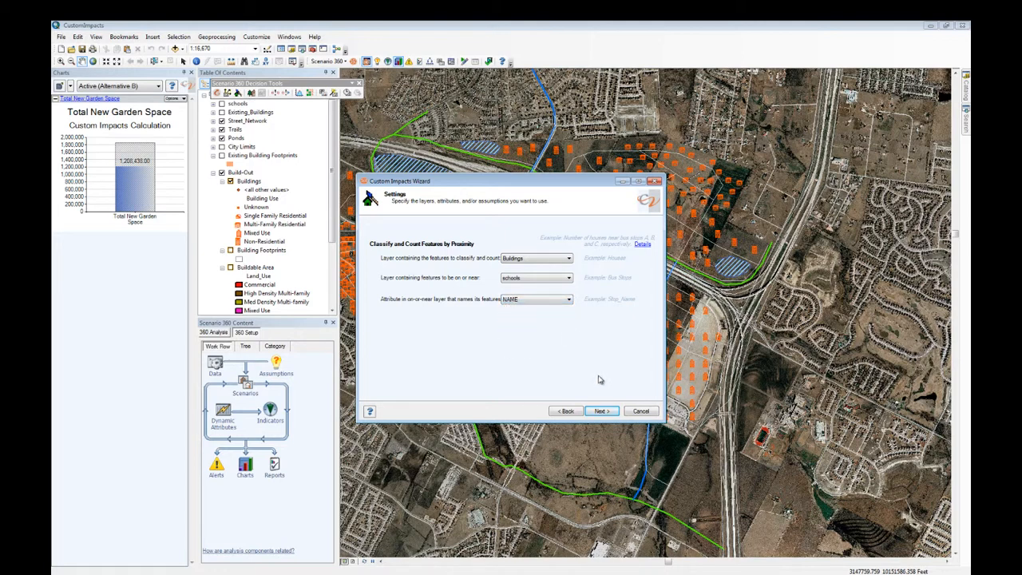
{"action": "left_click", "coordinate": [602, 411]}
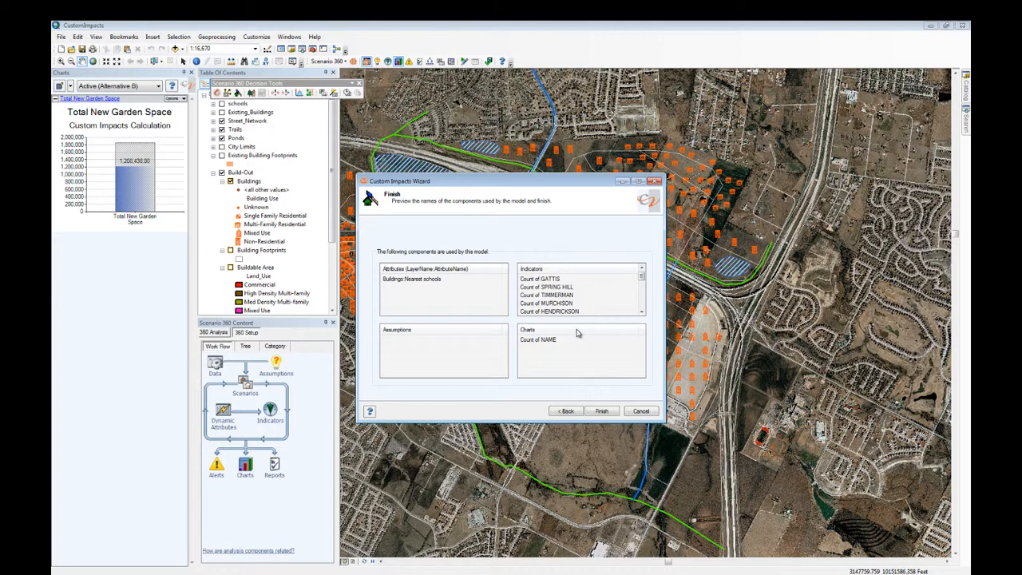
{"action": "left_click", "coordinate": [605, 413]}
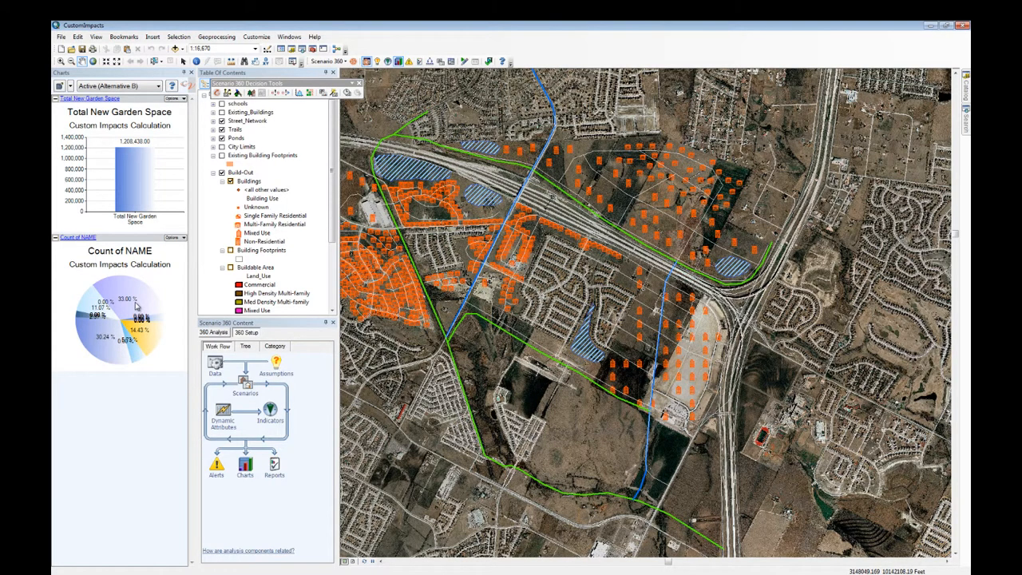
Examine the building counts per school in the indicators table for Alternatives A and B.
{"action": "left_click", "coordinate": [204, 335]}
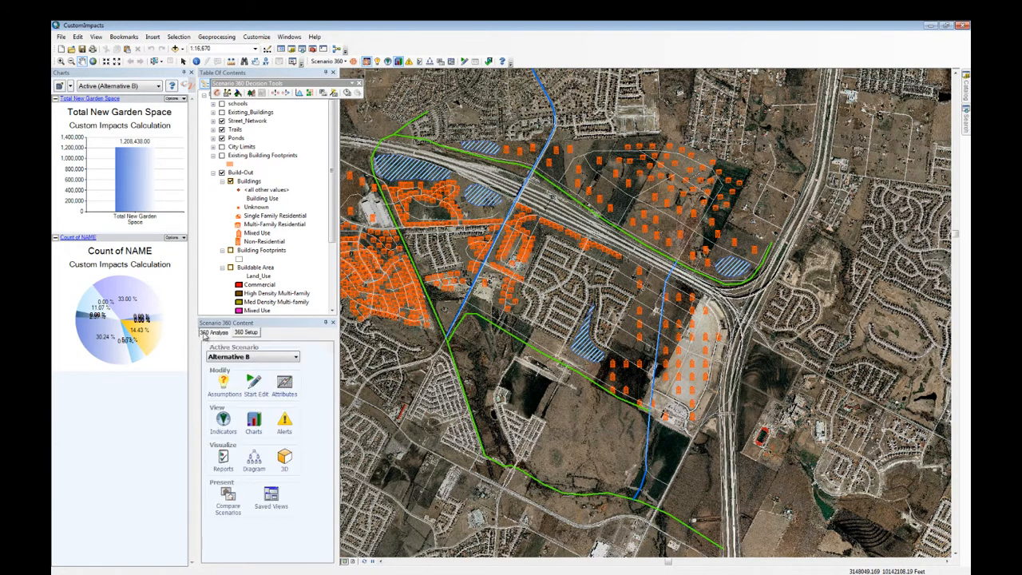
{"action": "left_click", "coordinate": [215, 438]}
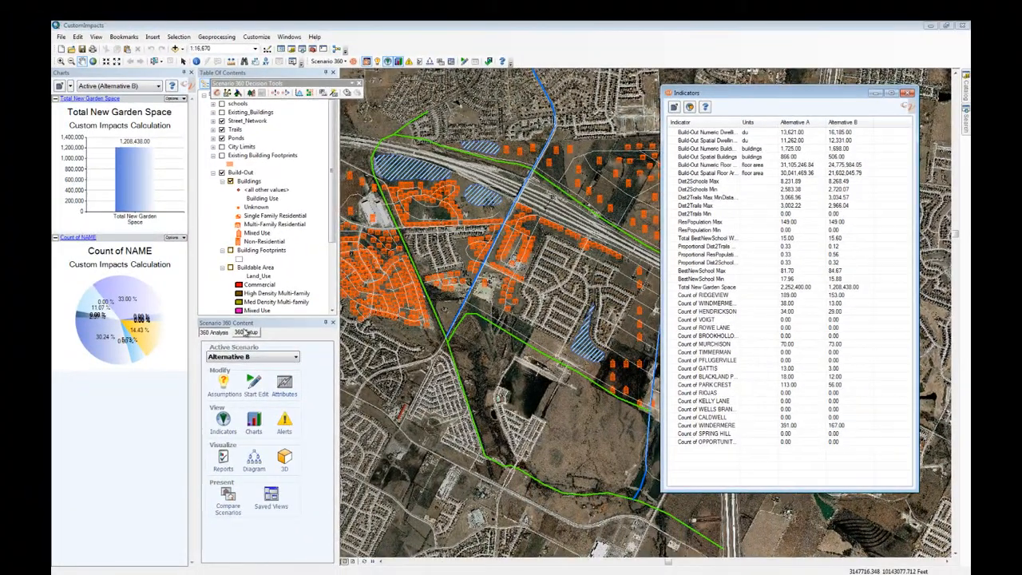
Open the Count of NAME chart for editing from the analysis setup and show its data item settings.
{"action": "left_click", "coordinate": [247, 334]}
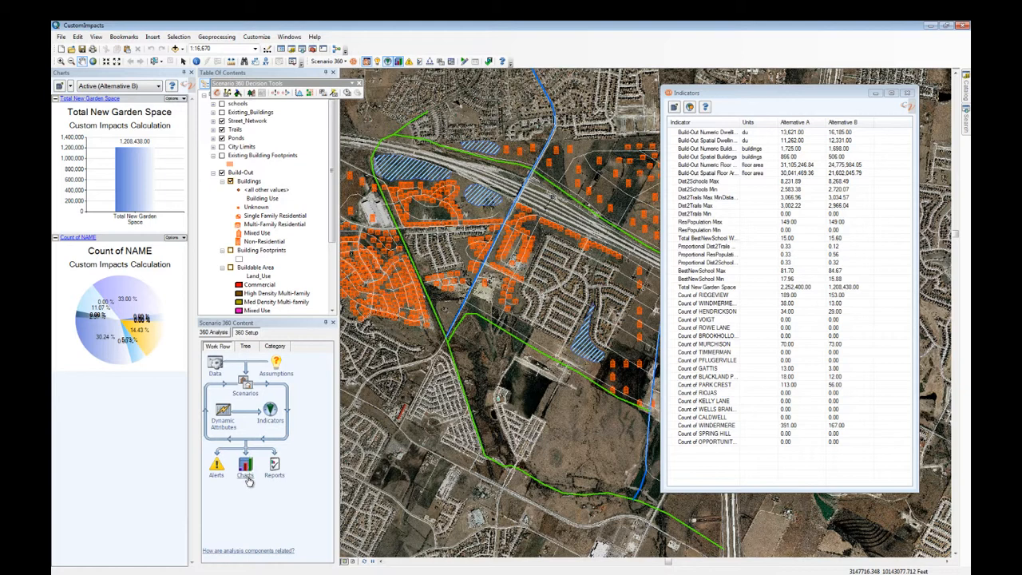
{"action": "left_click", "coordinate": [246, 478]}
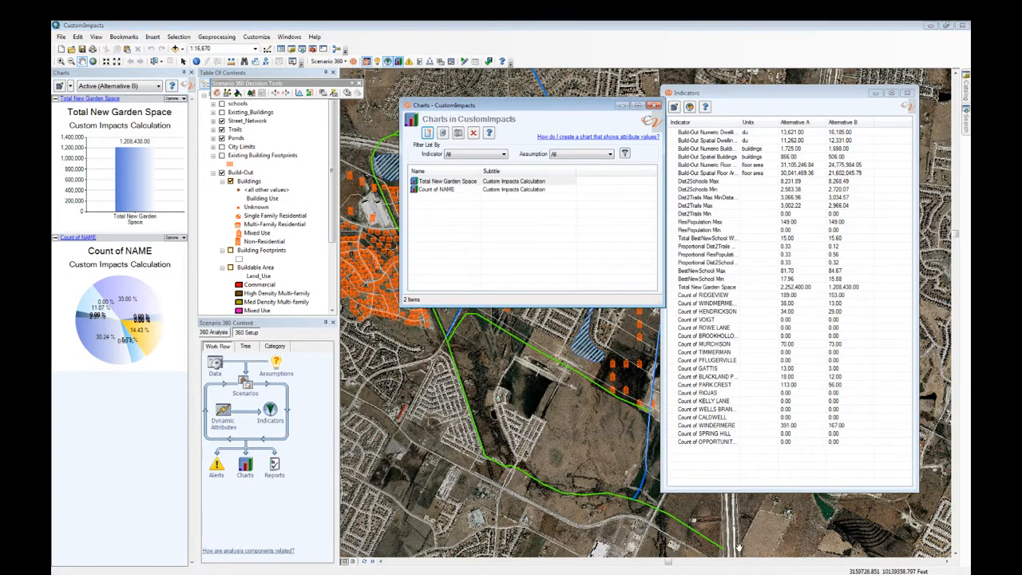
{"action": "left_click", "coordinate": [466, 191]}
{"action": "double_click", "coordinate": [465, 190]}
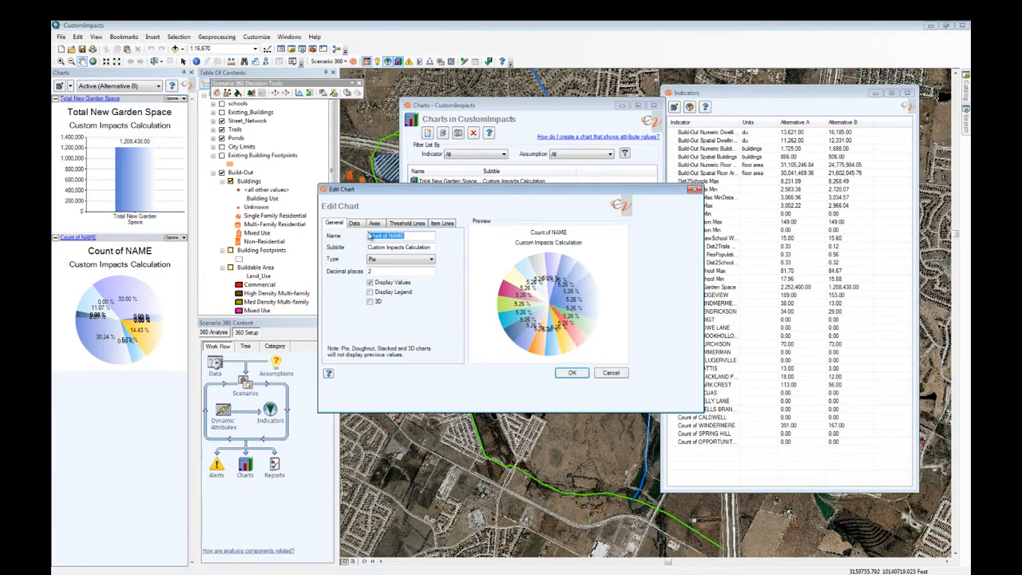
{"action": "left_click", "coordinate": [360, 223]}
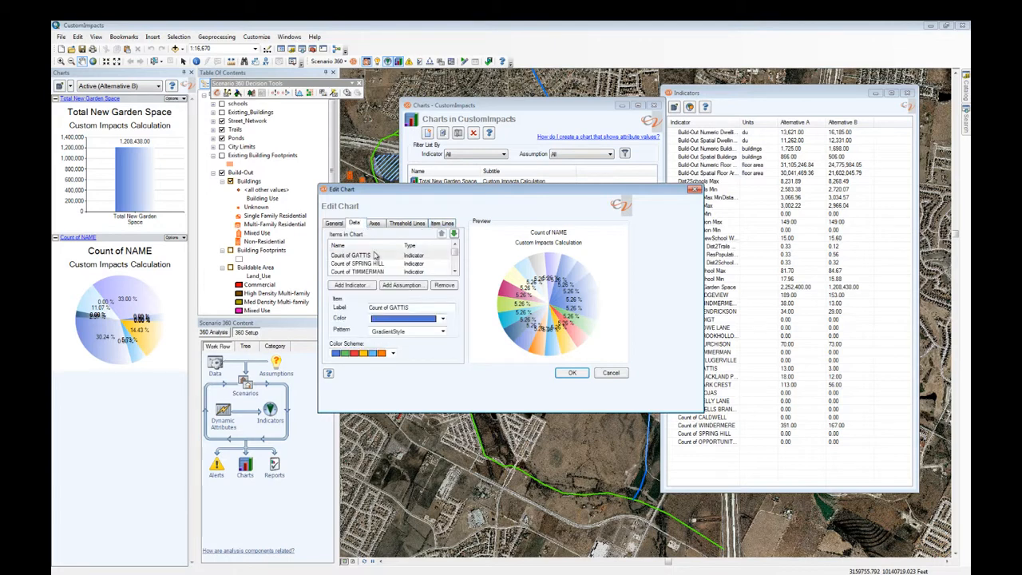